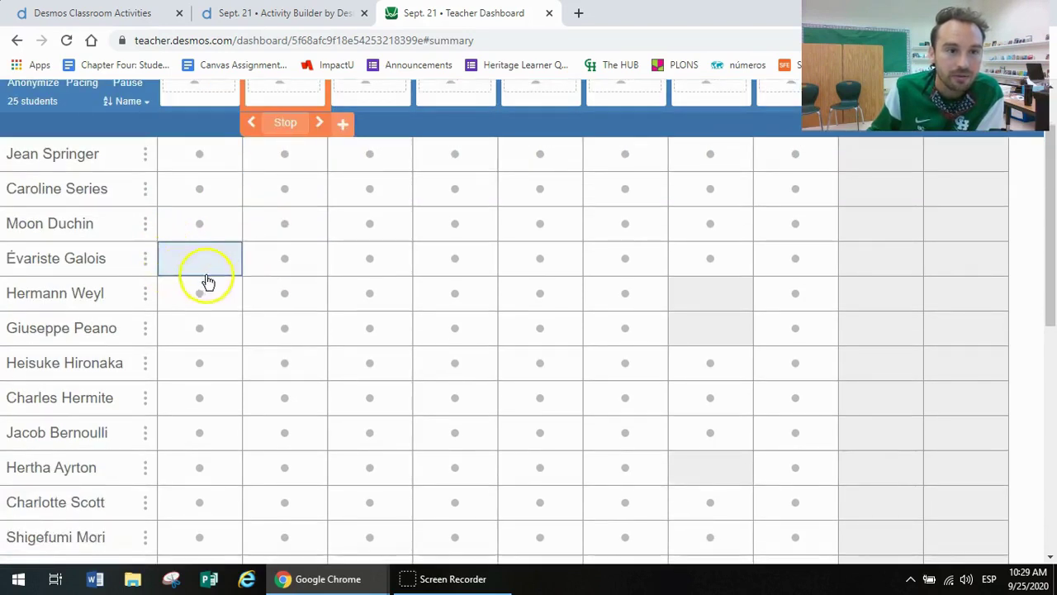
- Examine the class's summary dashboard for students with unanswered questions across all activity screens
{"action": "scroll", "coordinate": [243, 255], "scroll_direction": "up", "scroll_amount": 1}
{"action": "scroll", "coordinate": [201, 242], "scroll_direction": "down", "scroll_amount": 1}
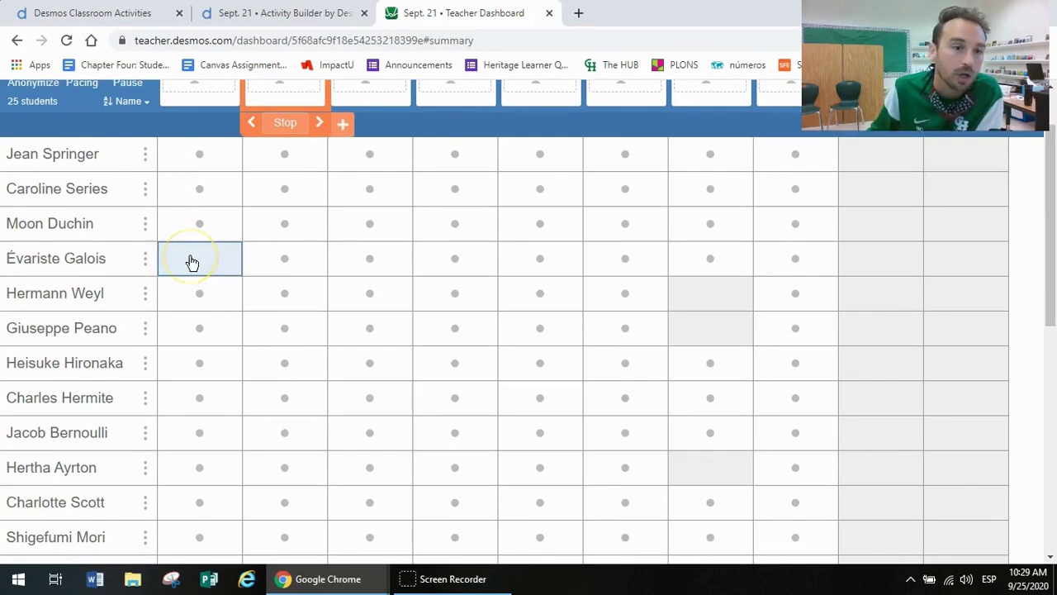
{"action": "scroll", "coordinate": [191, 263], "scroll_direction": "down", "scroll_amount": 7}
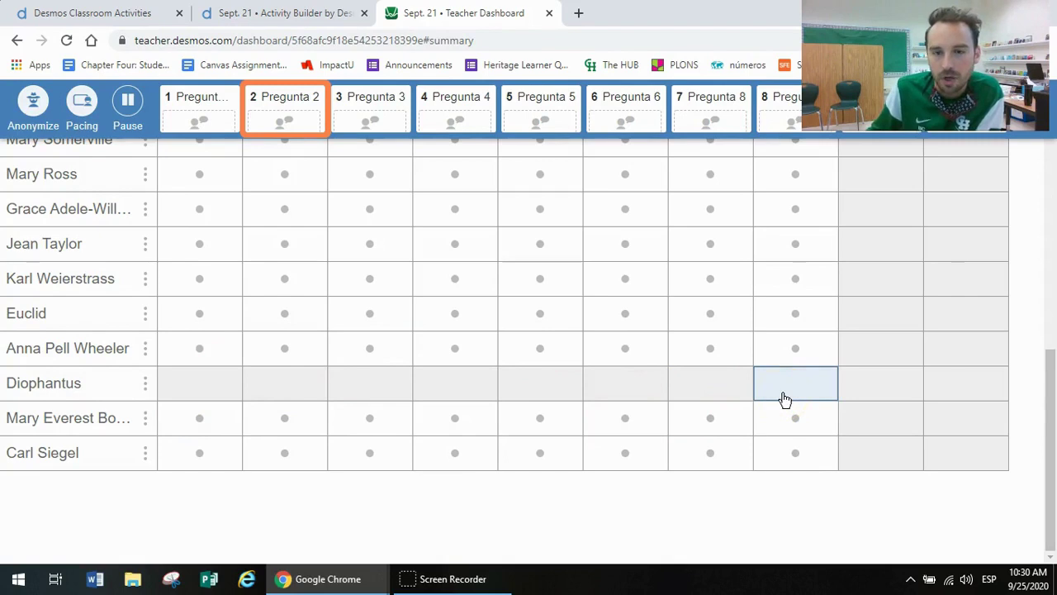
{"action": "scroll", "coordinate": [785, 399], "scroll_direction": "up", "scroll_amount": 10}
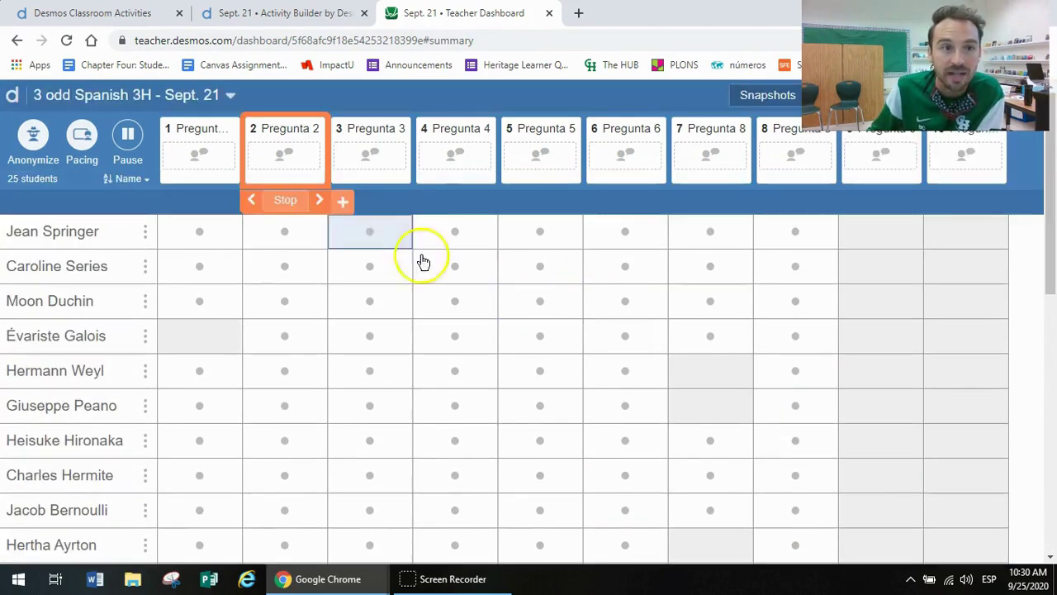
{"action": "scroll", "coordinate": [702, 354], "scroll_direction": "down", "scroll_amount": 5}
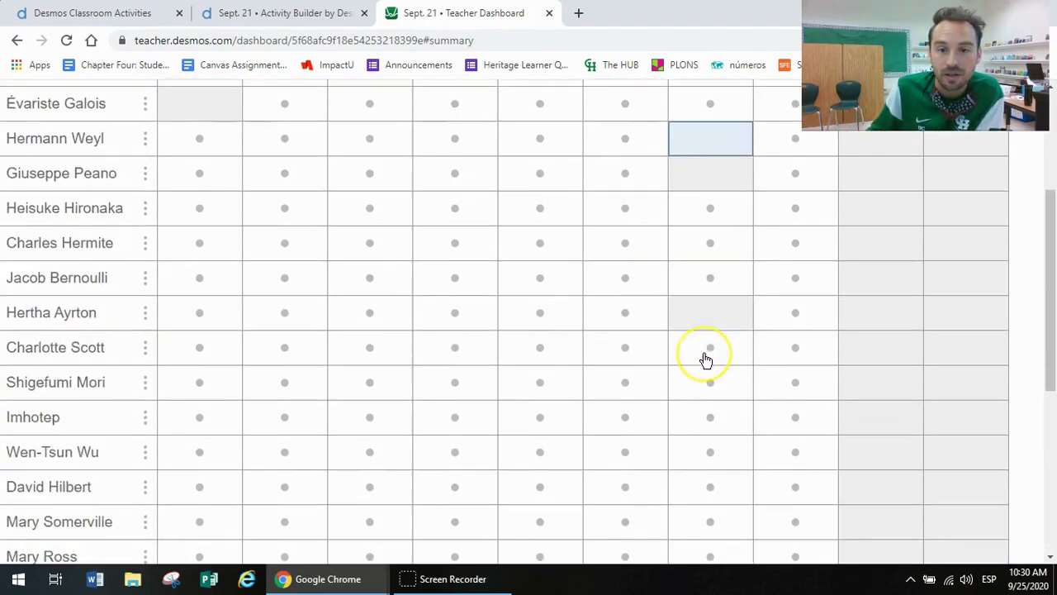
{"action": "scroll", "coordinate": [706, 360], "scroll_direction": "down", "scroll_amount": 3}
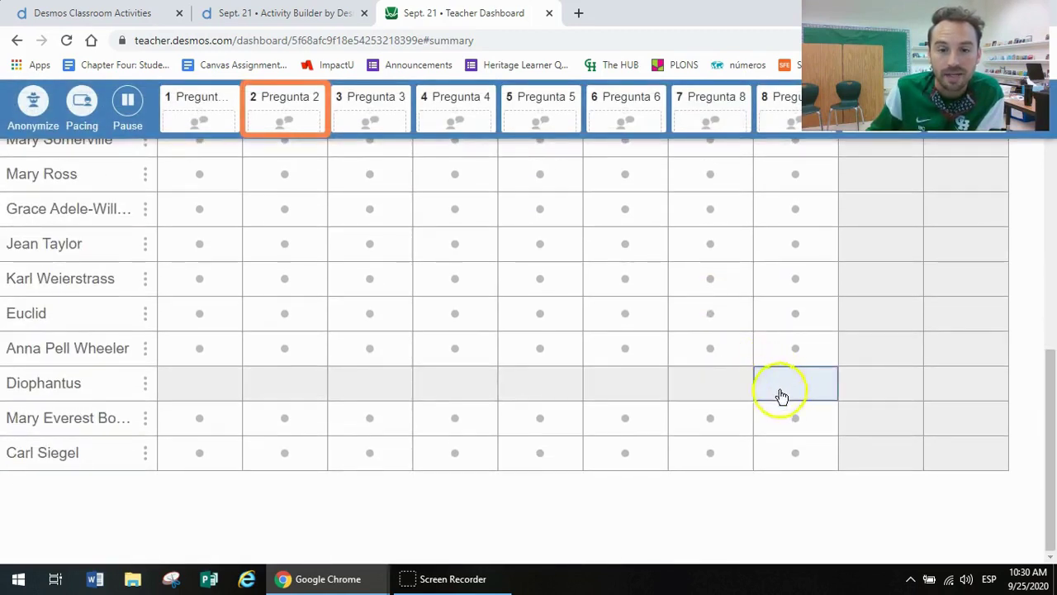
{"action": "scroll", "coordinate": [418, 391], "scroll_direction": "up", "scroll_amount": 8}
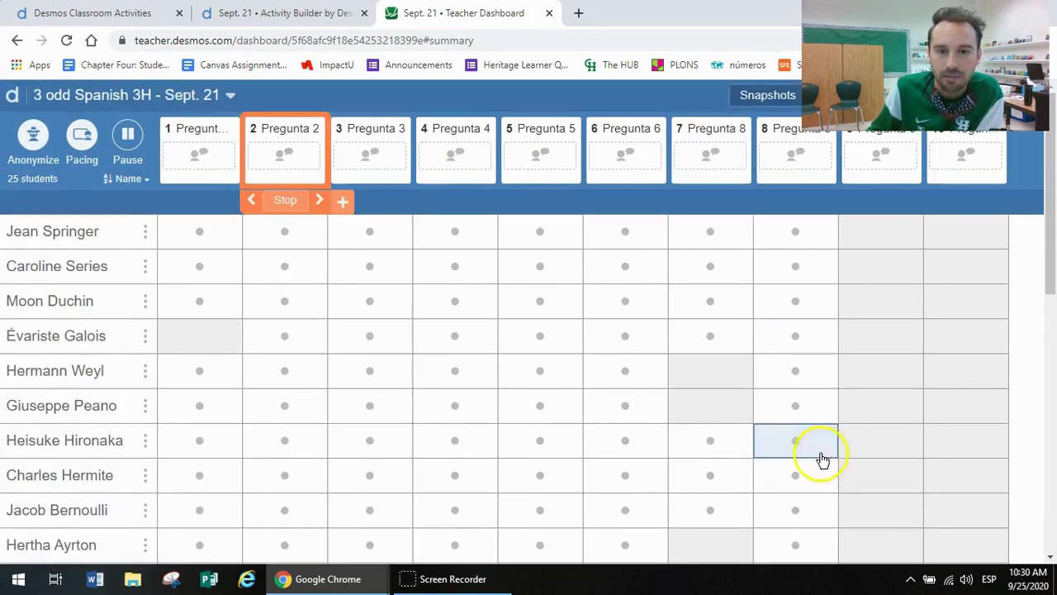
{"action": "scroll", "coordinate": [801, 459], "scroll_direction": "down", "scroll_amount": 2}
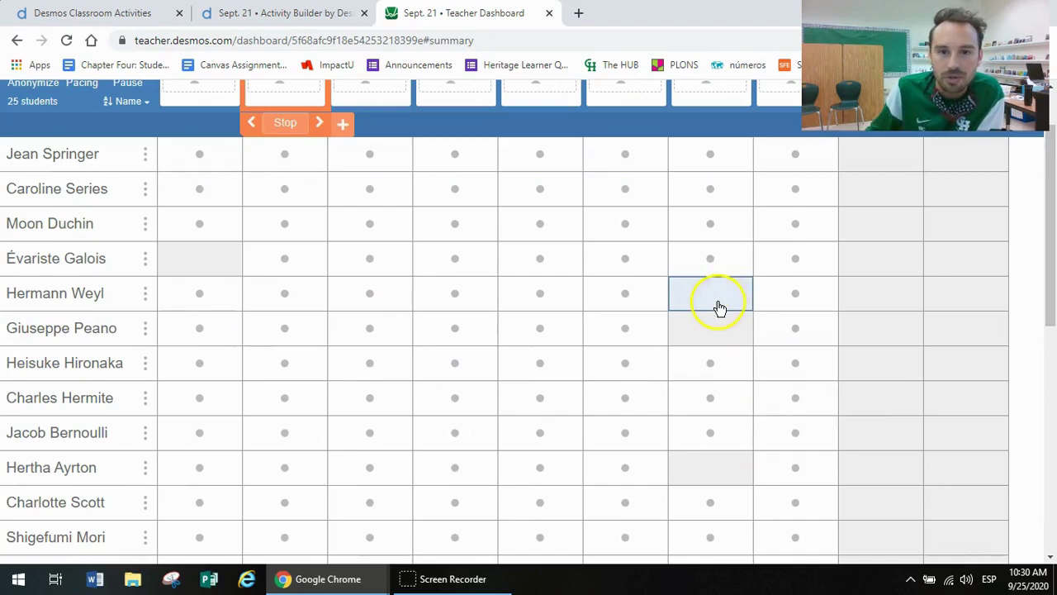
{"action": "scroll", "coordinate": [716, 297], "scroll_direction": "up", "scroll_amount": 1}
{"action": "scroll", "coordinate": [717, 214], "scroll_direction": "down", "scroll_amount": 1}
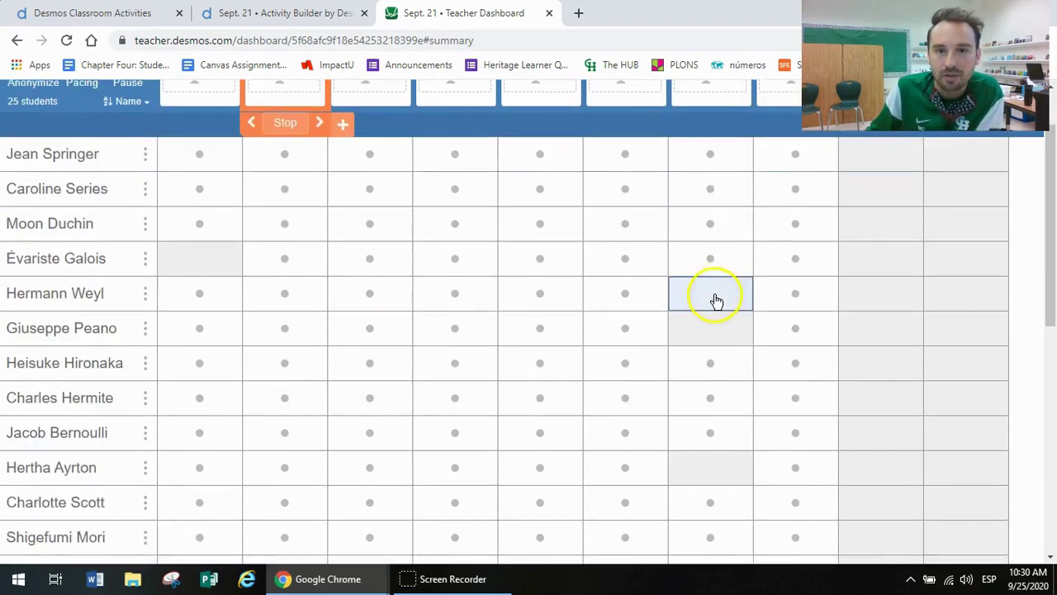
{"action": "scroll", "coordinate": [713, 301], "scroll_direction": "up", "scroll_amount": 1}
{"action": "scroll", "coordinate": [713, 307], "scroll_direction": "down", "scroll_amount": 1}
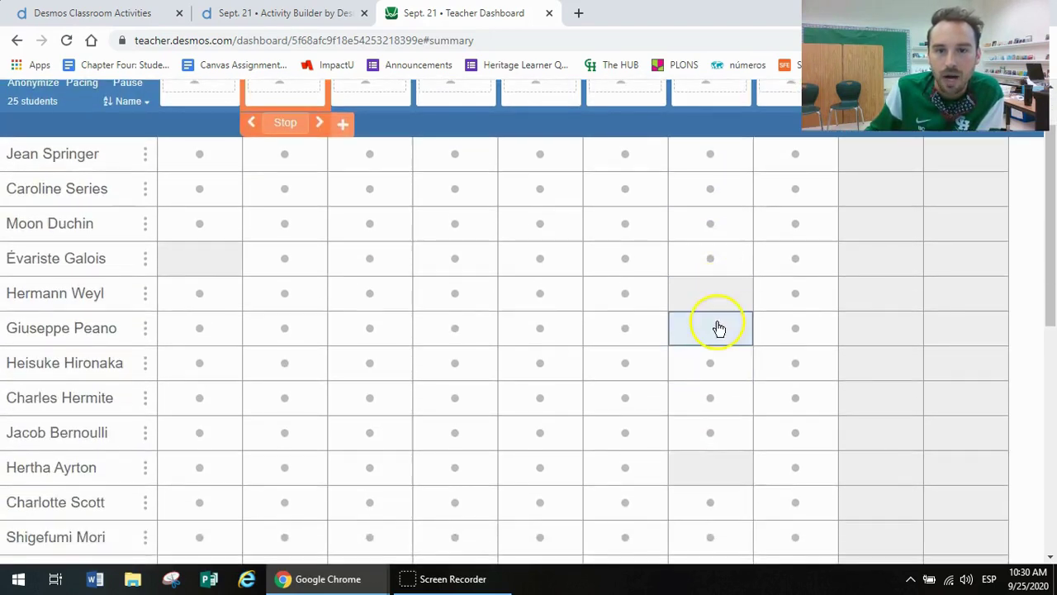
{"action": "scroll", "coordinate": [718, 328], "scroll_direction": "down", "scroll_amount": 2}
{"action": "scroll", "coordinate": [710, 371], "scroll_direction": "up", "scroll_amount": 1}
{"action": "scroll", "coordinate": [699, 333], "scroll_direction": "down", "scroll_amount": 4}
{"action": "scroll", "coordinate": [701, 337], "scroll_direction": "down", "scroll_amount": 1}
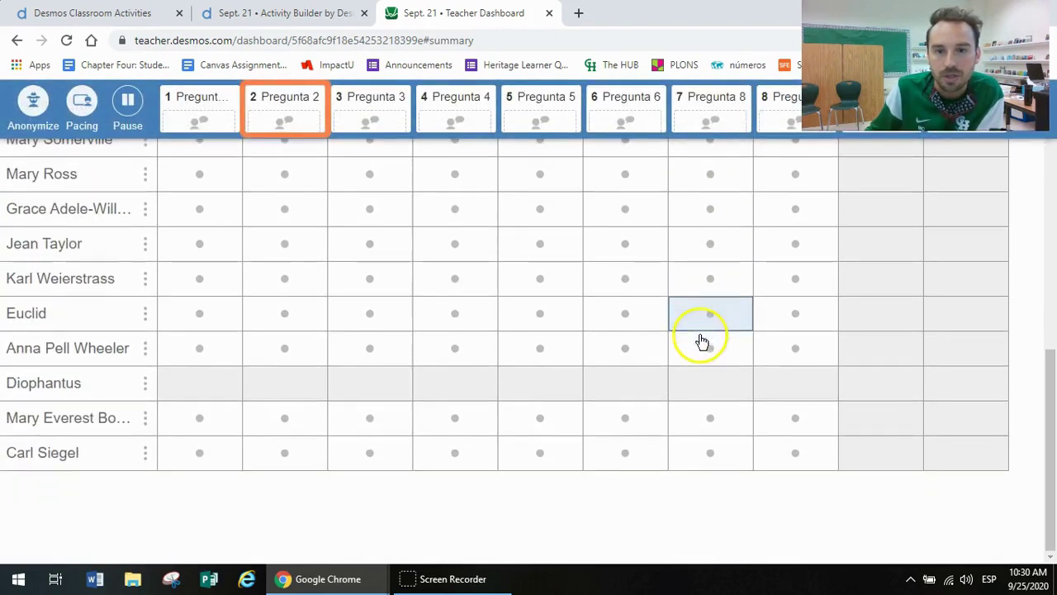
{"action": "scroll", "coordinate": [700, 337], "scroll_direction": "up", "scroll_amount": 5}
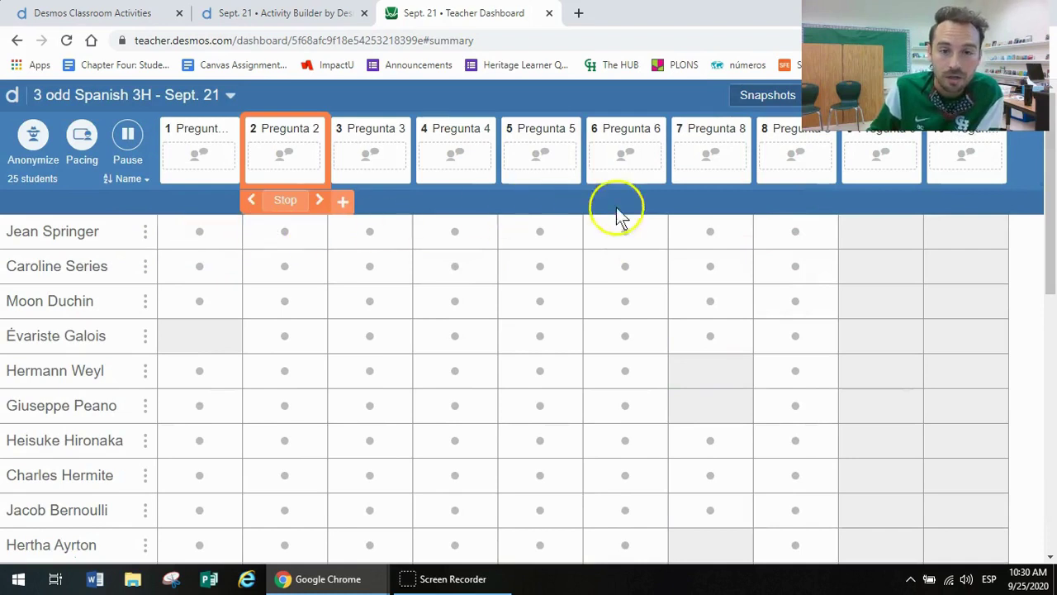
{"action": "scroll", "coordinate": [799, 342], "scroll_direction": "down", "scroll_amount": 6}
{"action": "scroll", "coordinate": [799, 351], "scroll_direction": "down", "scroll_amount": 3}
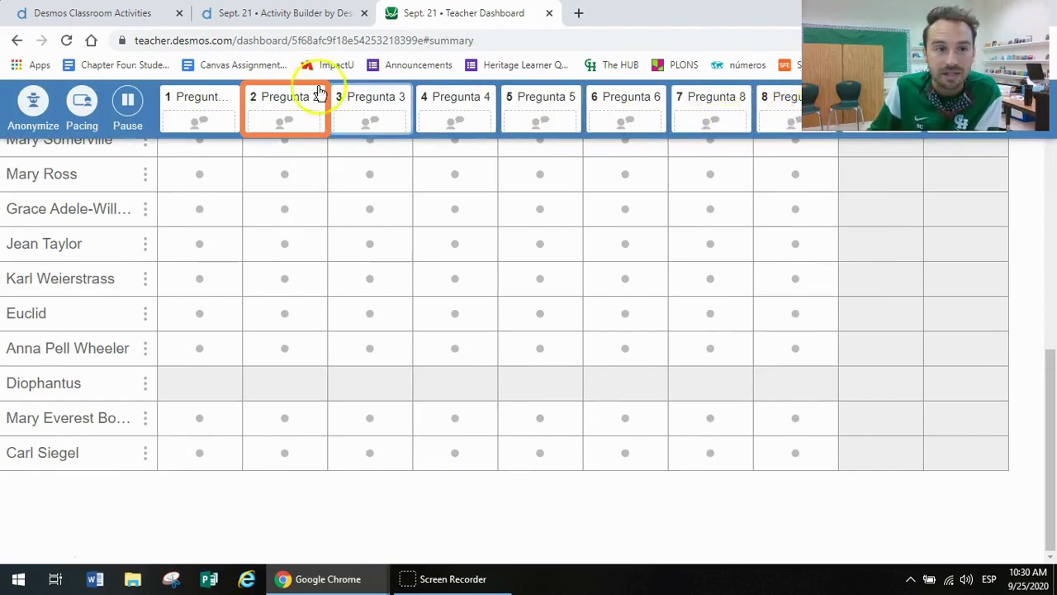
{"action": "scroll", "coordinate": [619, 465], "scroll_direction": "up", "scroll_amount": 5}
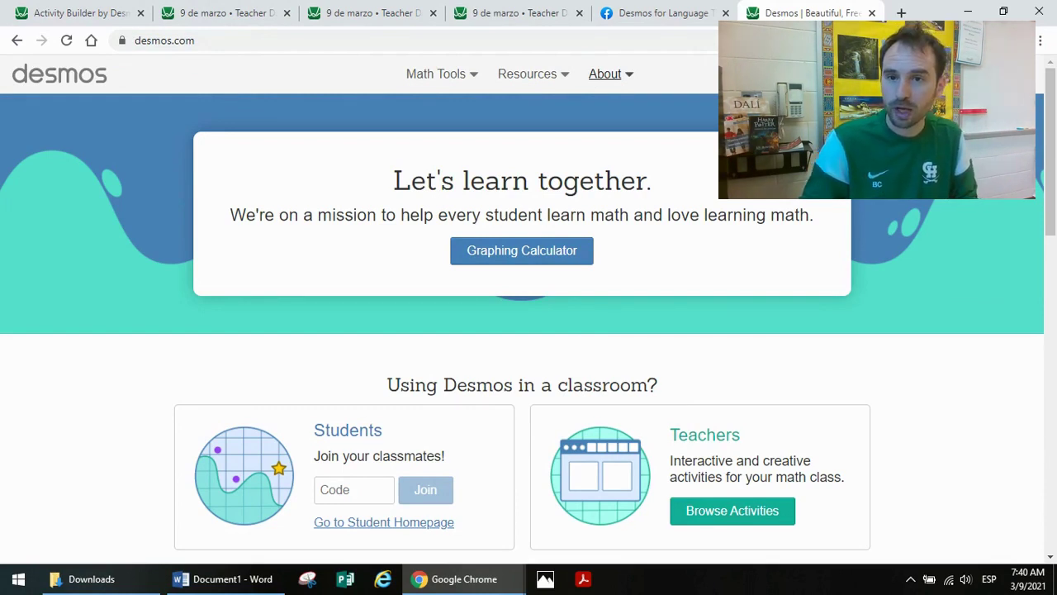
{"action": "left_click_drag", "start_coordinate": [973, 202], "coordinate": [973, 221]}
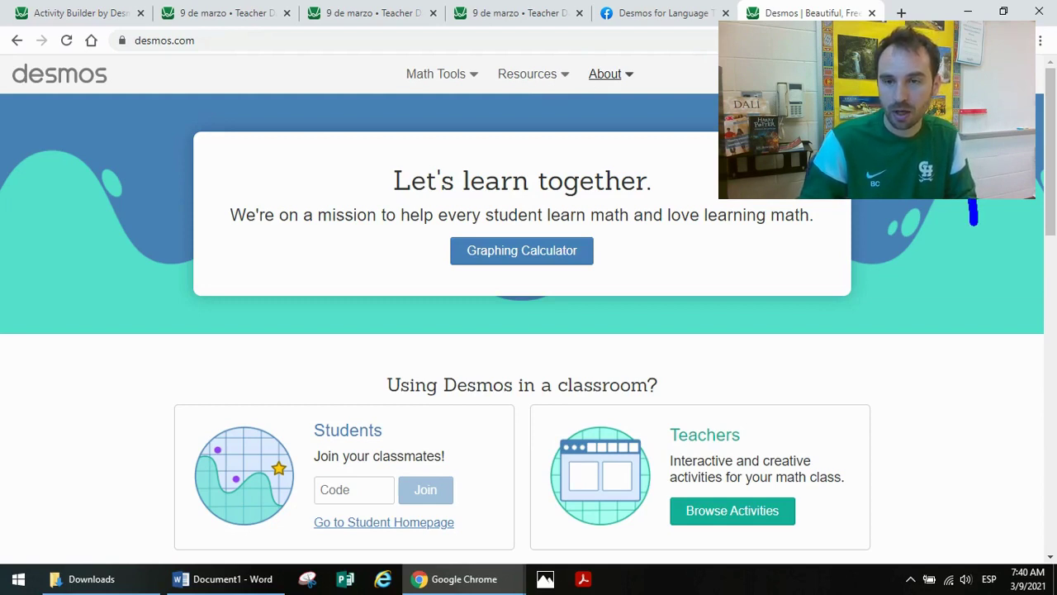
{"action": "key", "text": "Escape"}
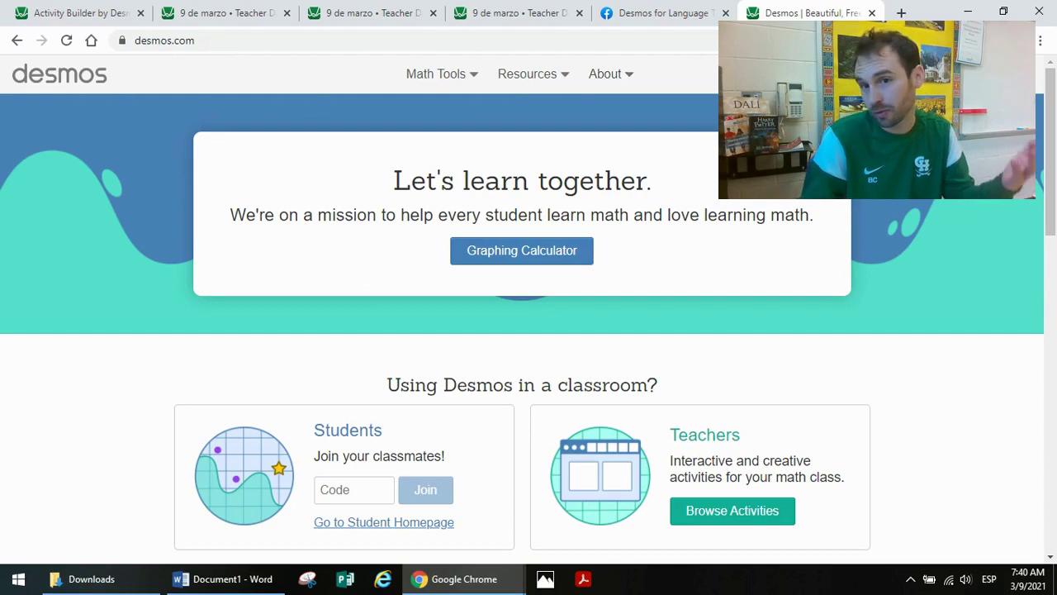
{"action": "scroll", "coordinate": [968, 215], "scroll_direction": "down", "scroll_amount": 1}
{"action": "scroll", "coordinate": [968, 217], "scroll_direction": "up", "scroll_amount": 1}
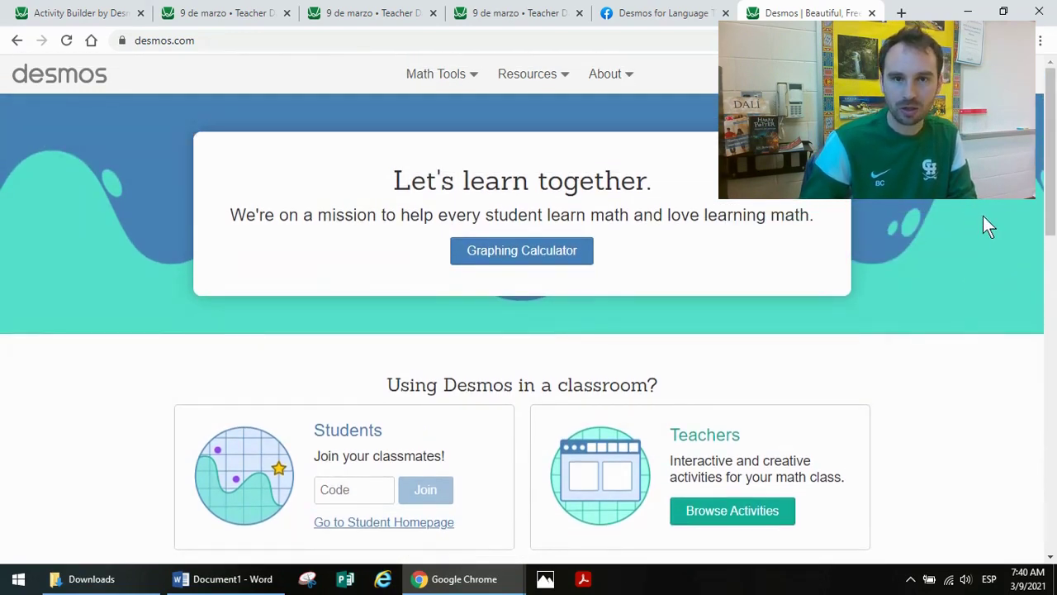
{"action": "scroll", "coordinate": [983, 216], "scroll_direction": "down", "scroll_amount": 1}
{"action": "scroll", "coordinate": [981, 219], "scroll_direction": "up", "scroll_amount": 1}
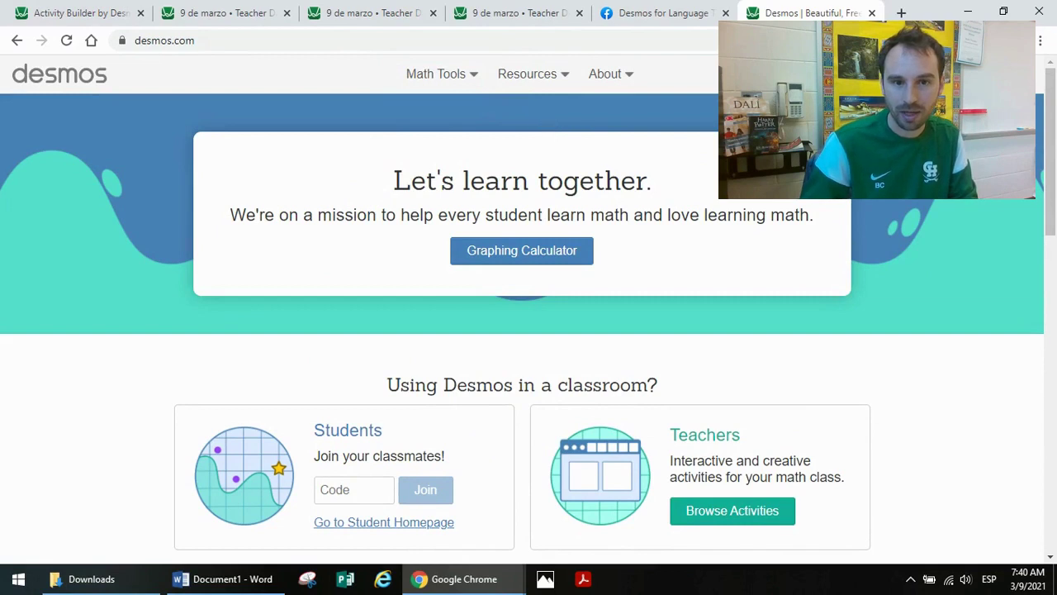
- Open the teachers' activity browser from the Desmos homepage
{"action": "scroll", "coordinate": [797, 255], "scroll_direction": "down", "scroll_amount": 2}
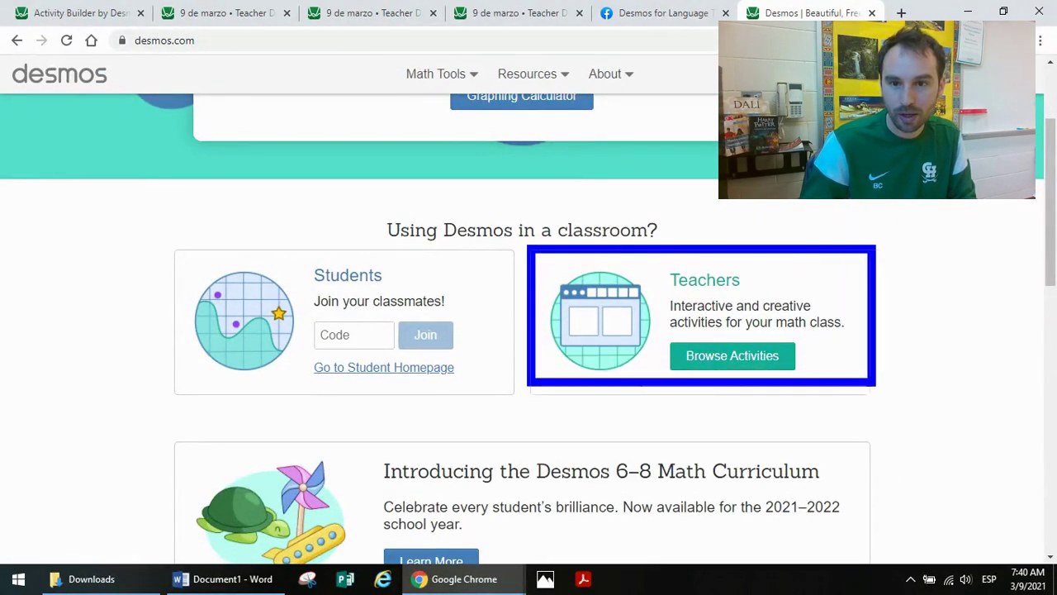
{"action": "mouse_move", "coordinate": [669, 339]}
{"action": "left_mouse_down"}
{"action": "mouse_move", "coordinate": [752, 378]}
{"action": "mouse_move", "coordinate": [805, 377]}
{"action": "left_mouse_up"}
{"action": "key", "text": "Escape"}
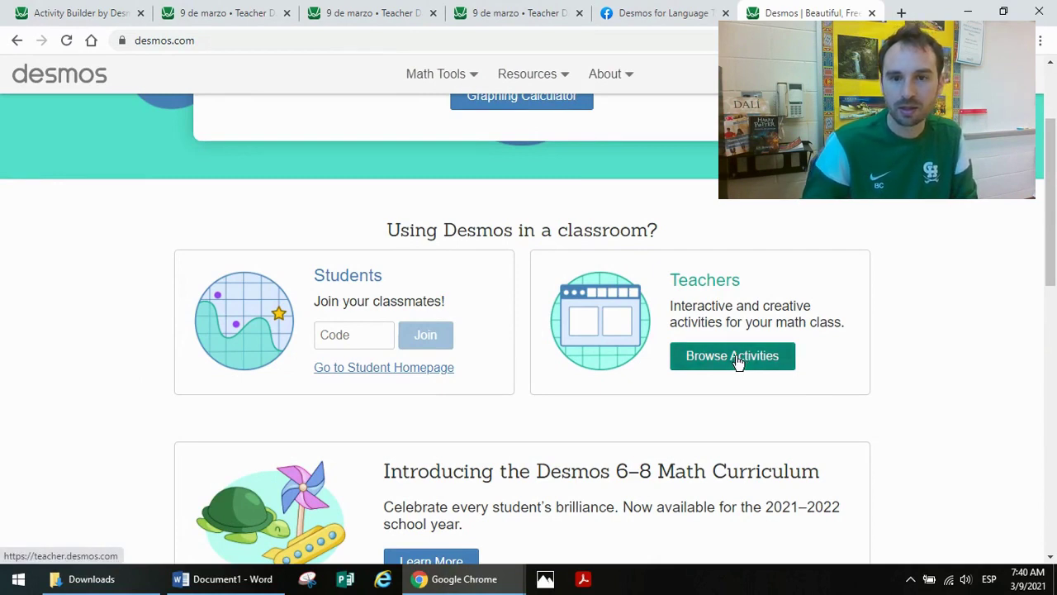
{"action": "left_click", "coordinate": [717, 373]}
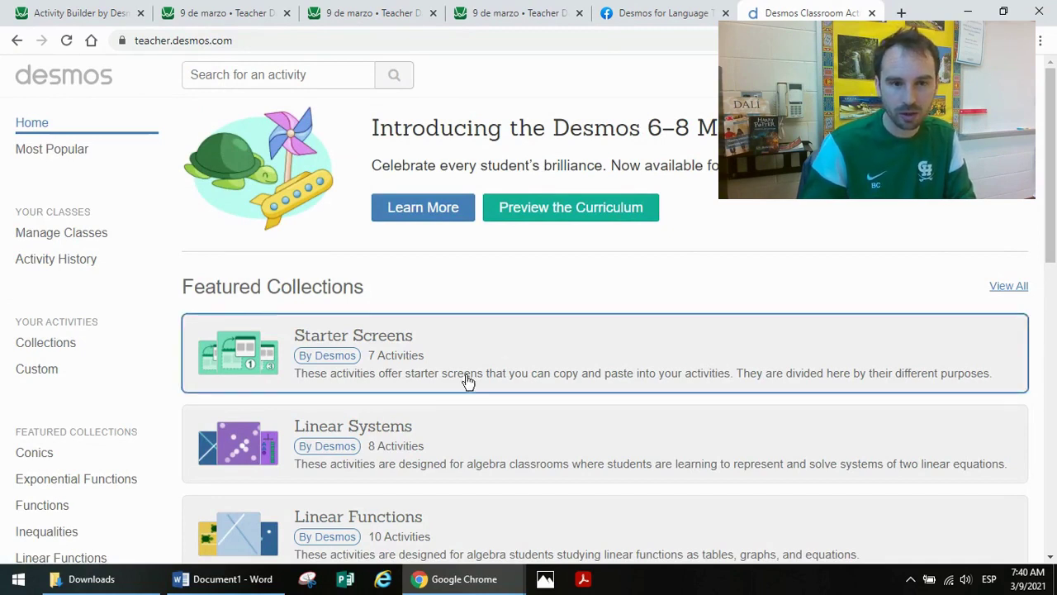
- Look through the featured collections and activities, and open the list of custom activities
{"action": "scroll", "coordinate": [465, 380], "scroll_direction": "down", "scroll_amount": 6}
{"action": "scroll", "coordinate": [453, 379], "scroll_direction": "down", "scroll_amount": 3}
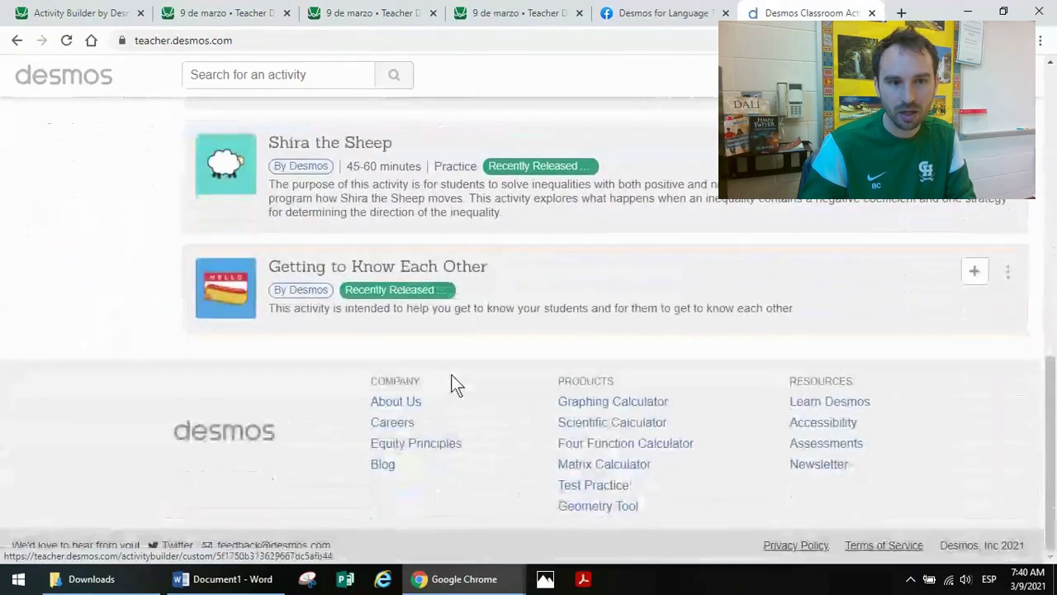
{"action": "scroll", "coordinate": [453, 378], "scroll_direction": "up", "scroll_amount": 10}
{"action": "scroll", "coordinate": [457, 378], "scroll_direction": "down", "scroll_amount": 1}
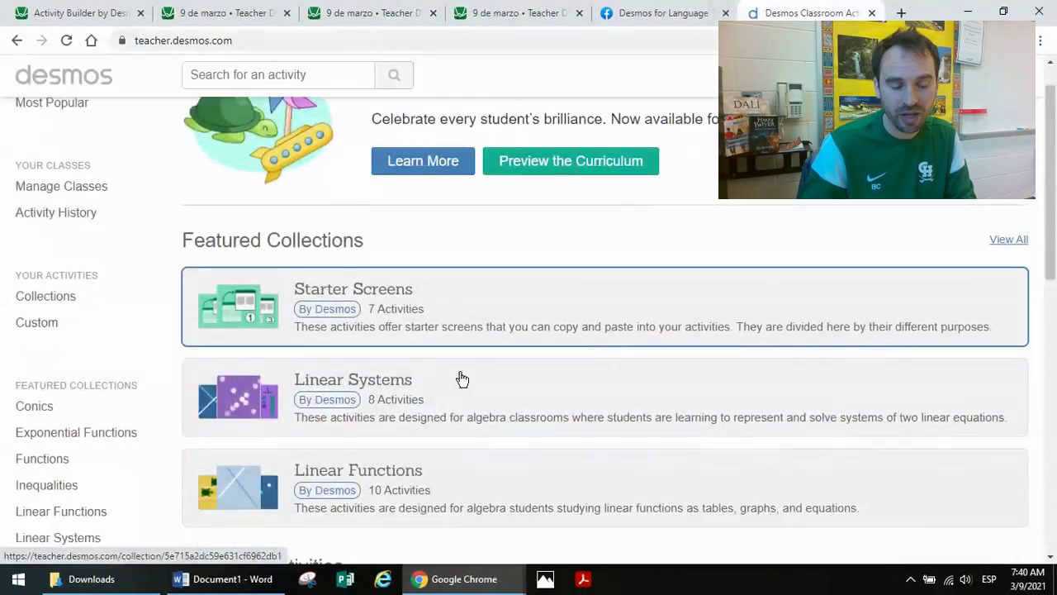
{"action": "scroll", "coordinate": [461, 376], "scroll_direction": "up", "scroll_amount": 1}
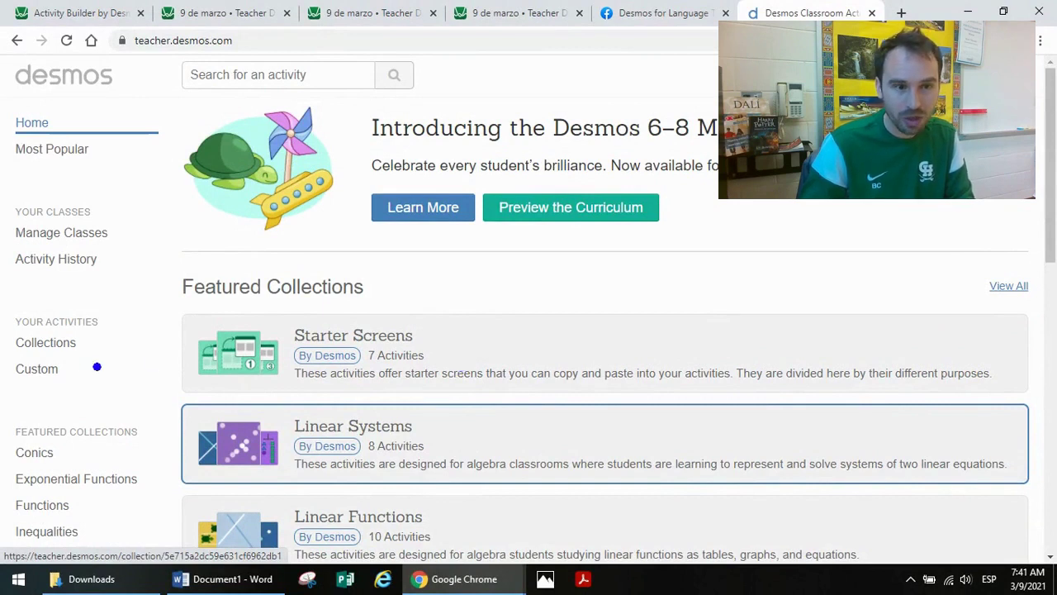
{"action": "left_click_drag", "start_coordinate": [6, 357], "coordinate": [75, 382]}
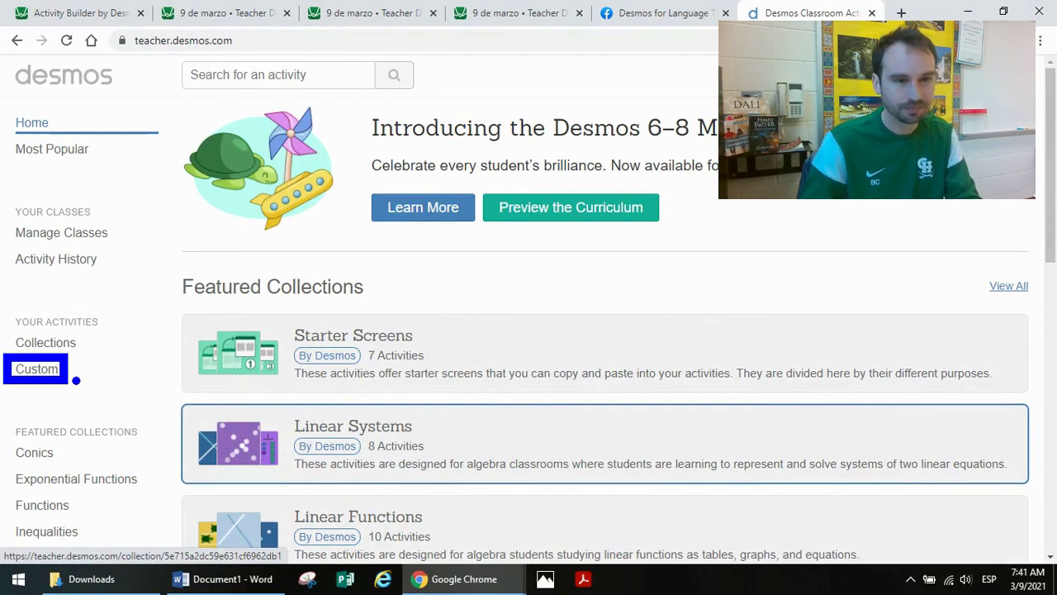
{"action": "left_click", "coordinate": [33, 371]}
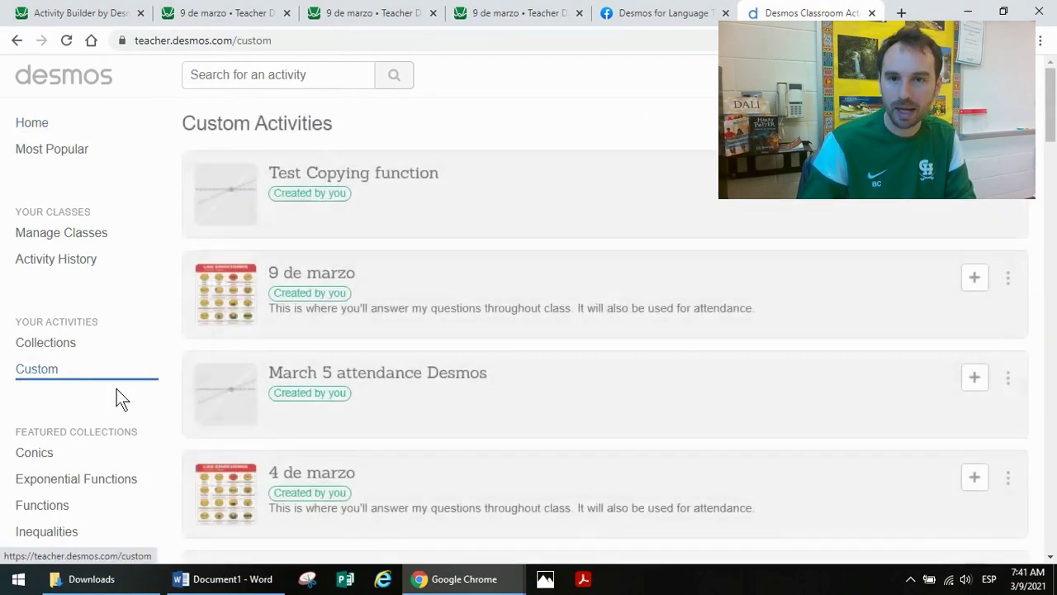
- Open the form for creating a new custom activity
{"action": "mouse_move", "coordinate": [266, 224]}
{"action": "left_mouse_down"}
{"action": "mouse_move", "coordinate": [635, 511]}
{"action": "mouse_move", "coordinate": [841, 462]}
{"action": "mouse_move", "coordinate": [939, 252]}
{"action": "mouse_move", "coordinate": [649, 280]}
{"action": "mouse_move", "coordinate": [468, 419]}
{"action": "mouse_move", "coordinate": [338, 279]}
{"action": "mouse_move", "coordinate": [257, 284]}
{"action": "mouse_move", "coordinate": [222, 237]}
{"action": "left_mouse_up"}
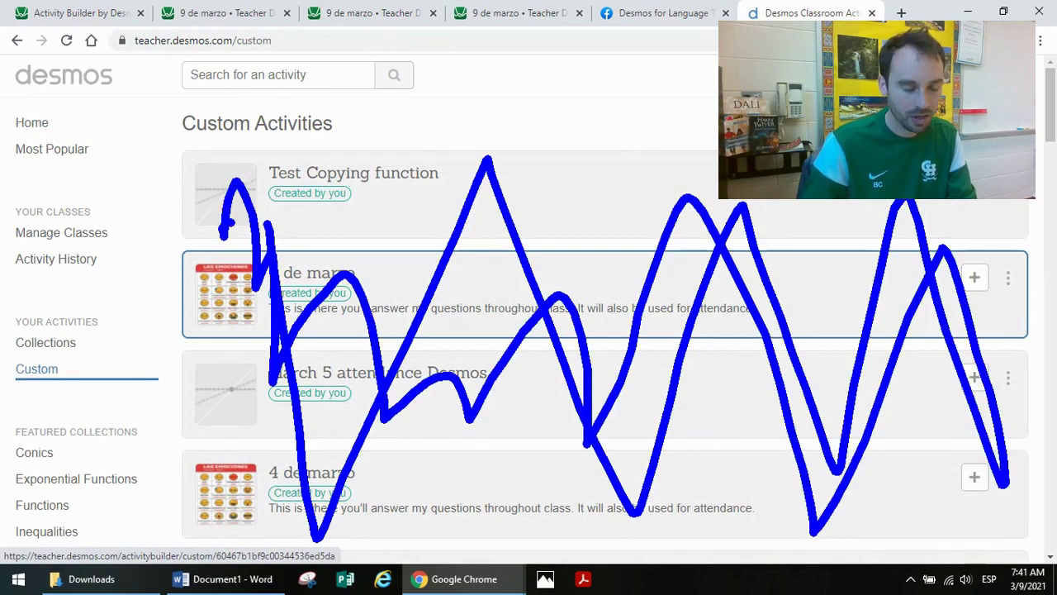
{"action": "key", "text": "Escape"}
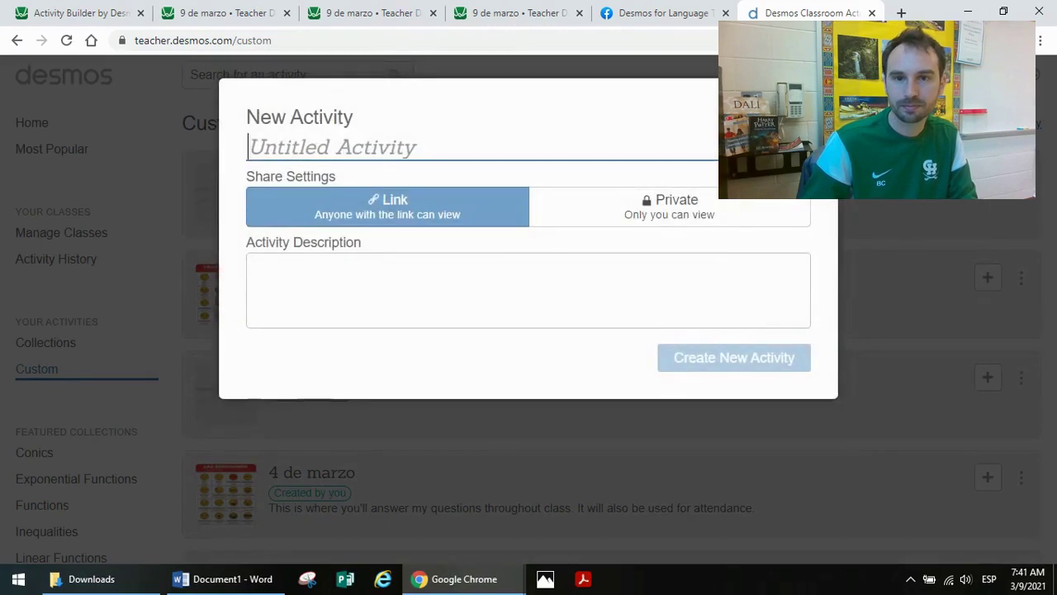
{"action": "key", "text": "alt+Tab"}
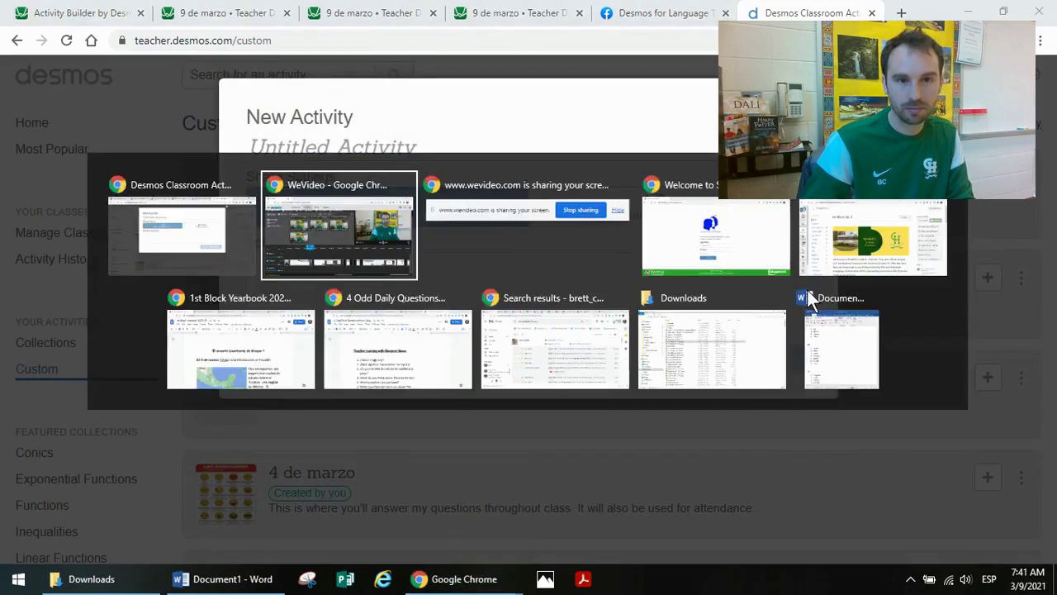
{"action": "key", "text": "alt+Tab"}
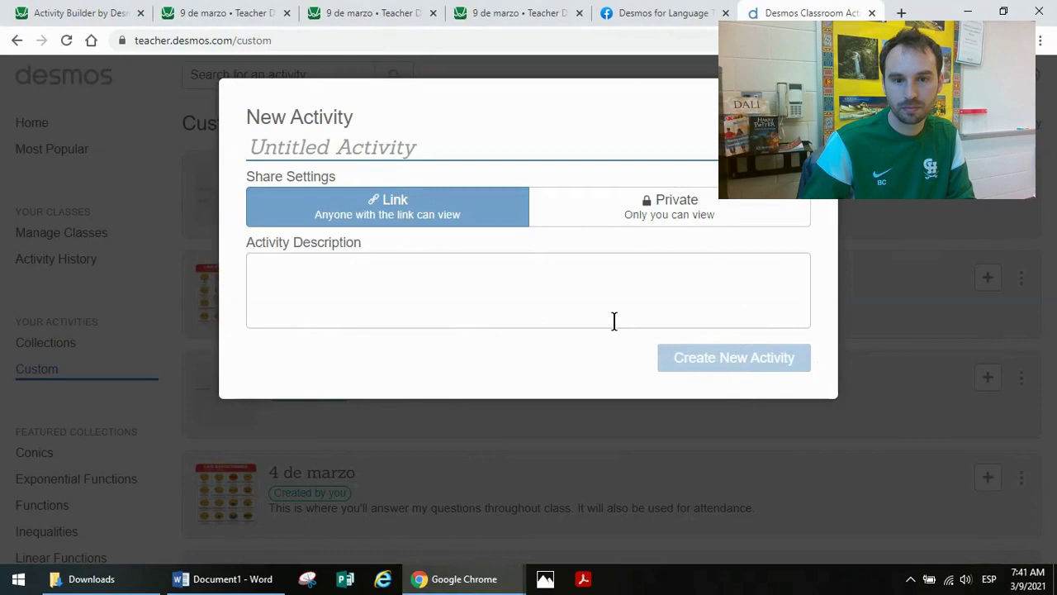
{"action": "key", "text": "alt+Tab"}
{"action": "left_click", "coordinate": [593, 240]}
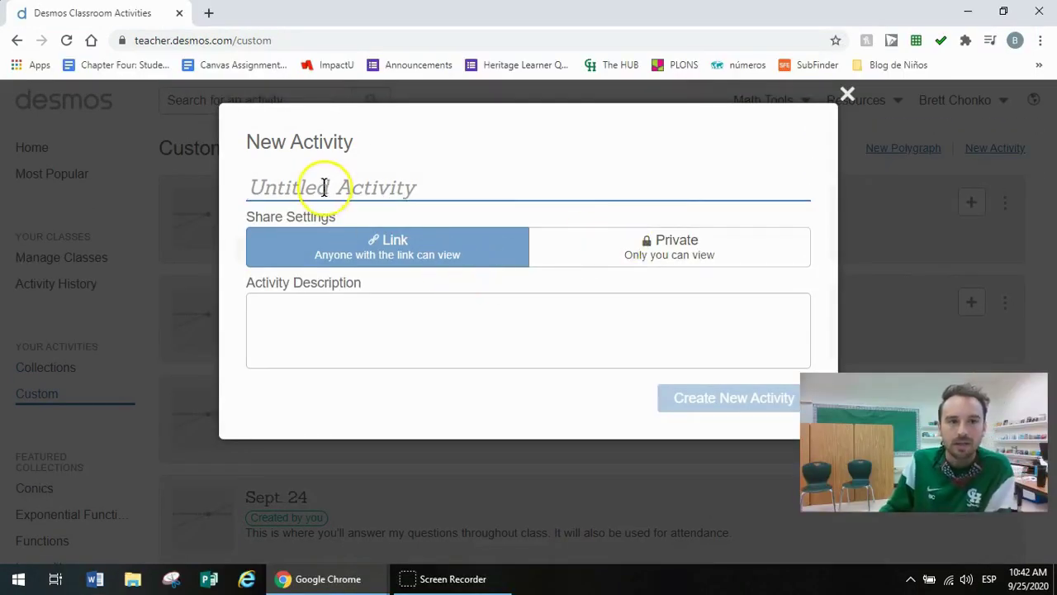
- Title the new activity "Test Activity for Instructional Video"
{"action": "left_click", "coordinate": [324, 188]}
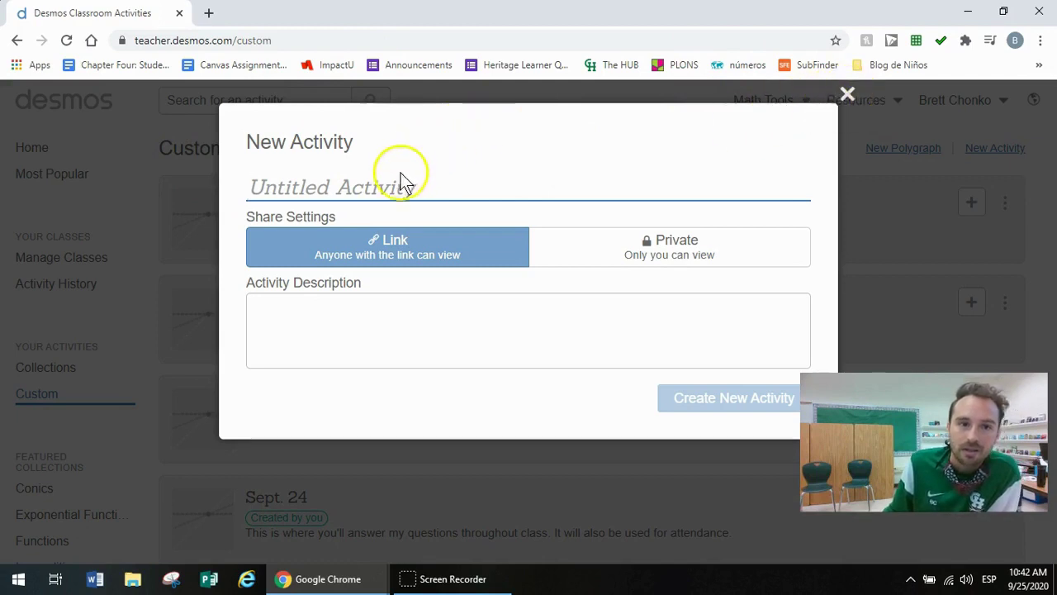
{"action": "type", "text": "Te"}
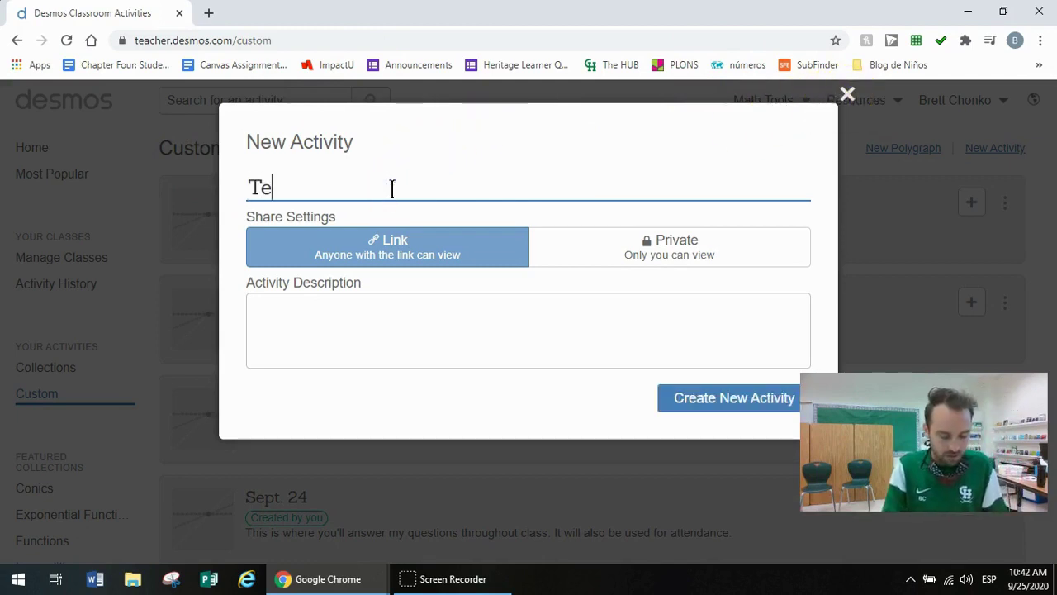
{"action": "type", "text": "st Activity"}
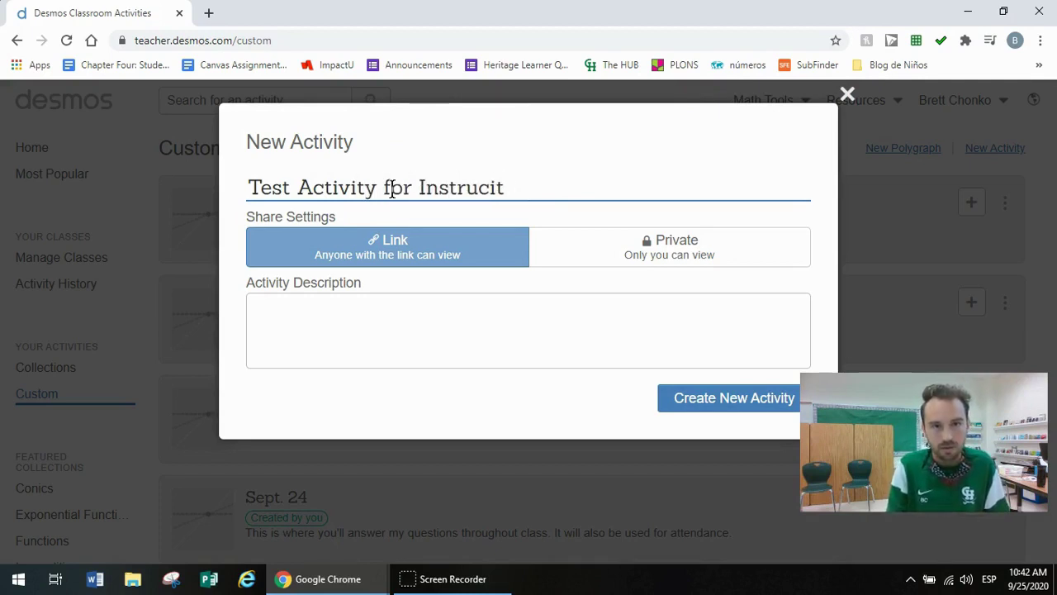
{"action": "type", "text": "for Instruction"}
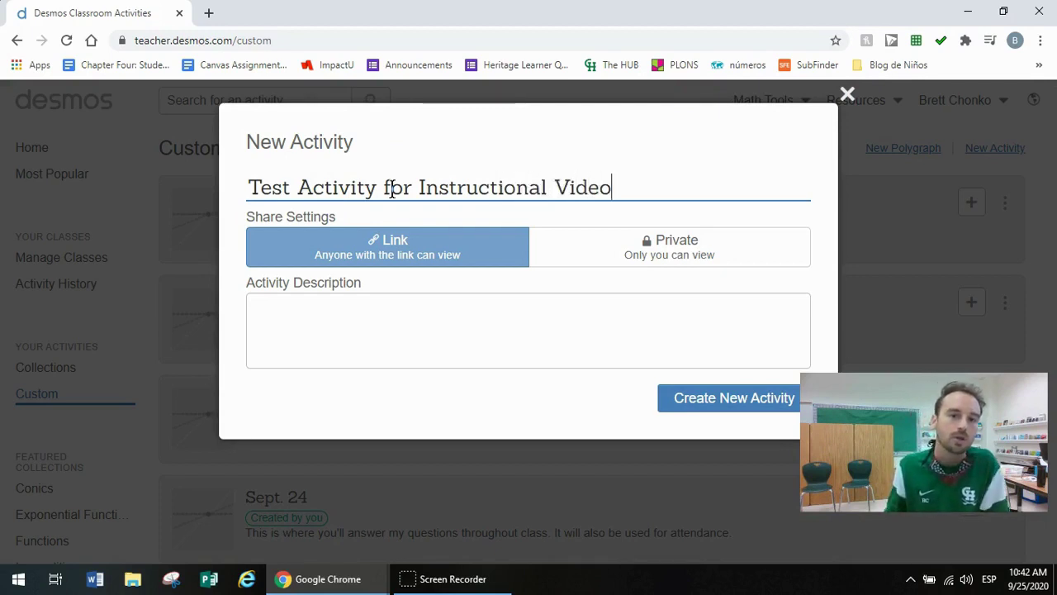
{"action": "type", "text": "al Video"}
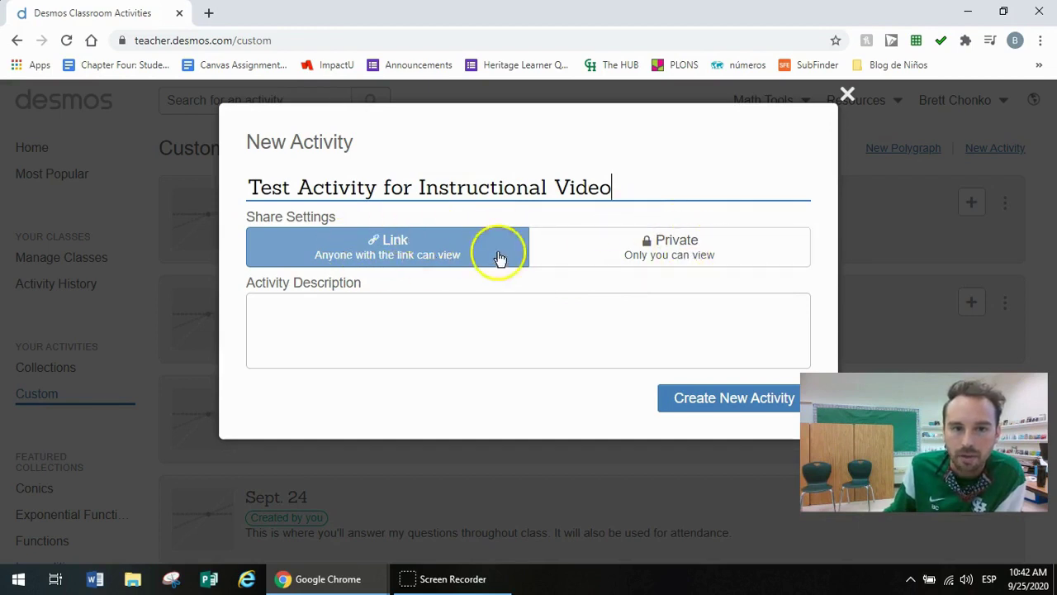
- Create the new activity and title its first screen "Question 1 (Pregunta 1)"
{"action": "left_click", "coordinate": [685, 395]}
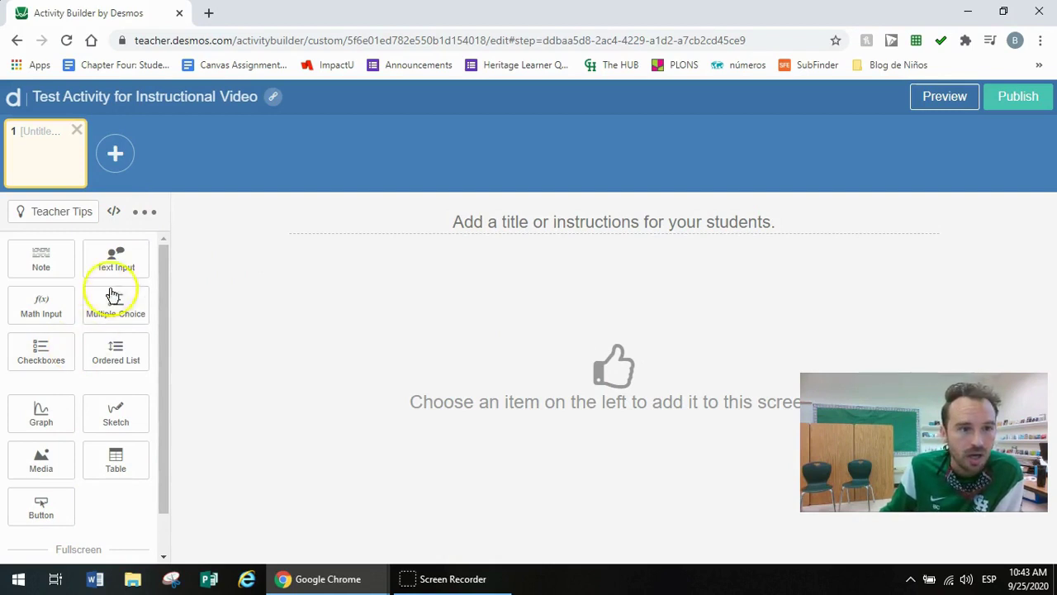
{"action": "left_click", "coordinate": [529, 218]}
{"action": "type", "text": "Question 1 "}
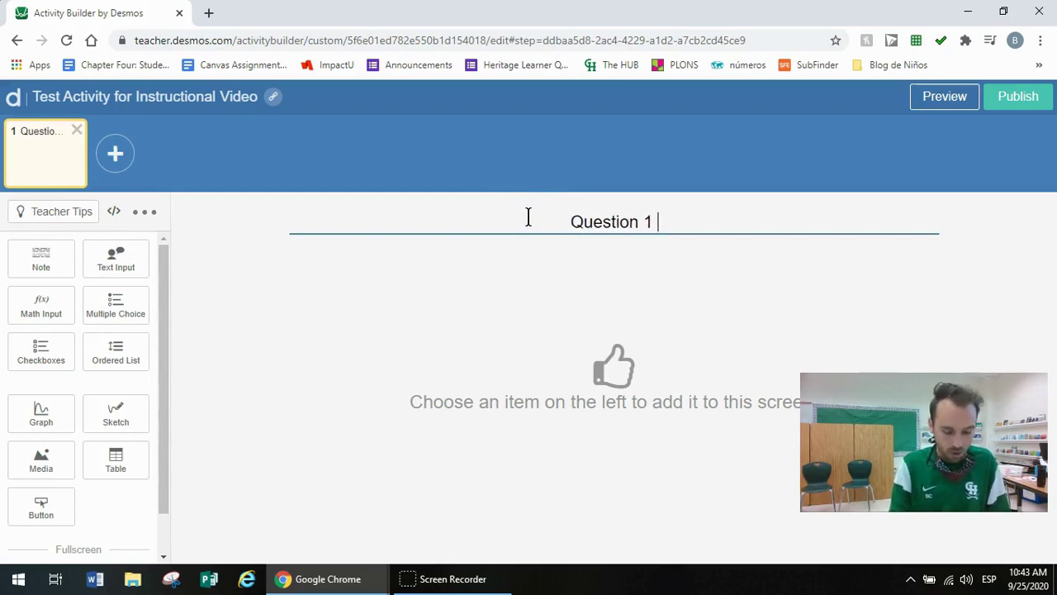
{"action": "type", "text": "()Pregunta 1"}
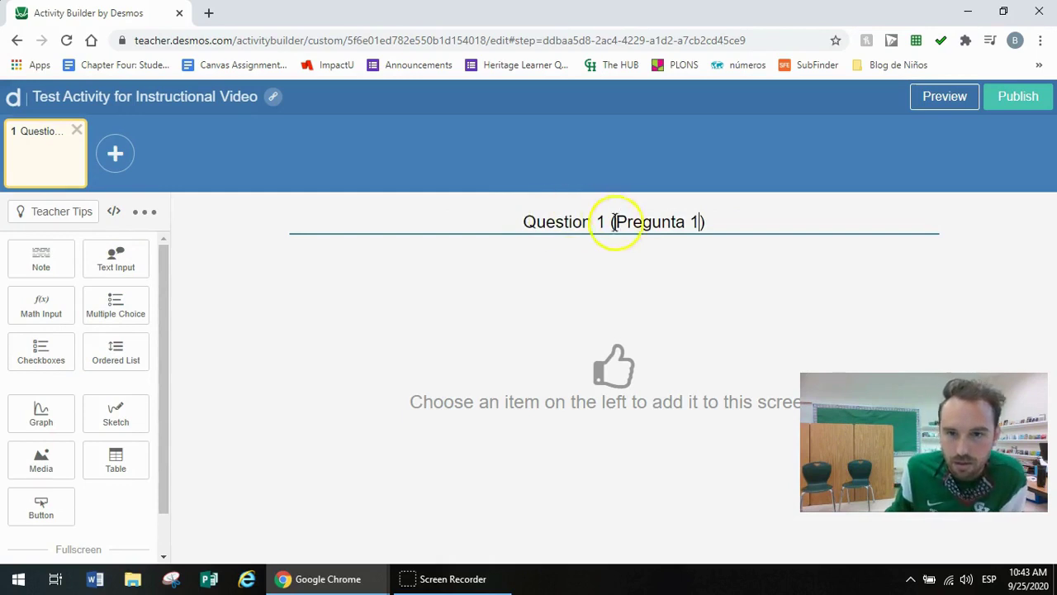
- Add a text input to the first screen and stop students from seeing their classmates' responses
{"action": "left_click", "coordinate": [131, 262]}
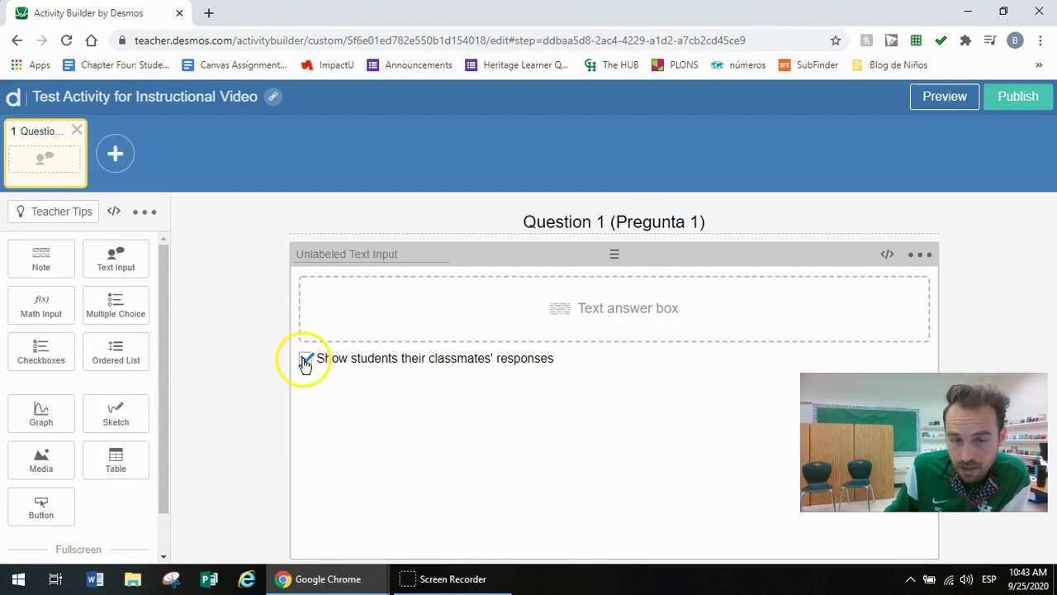
{"action": "left_click_drag", "start_coordinate": [559, 19], "coordinate": [472, 42]}
{"action": "double_click", "coordinate": [471, 42]}
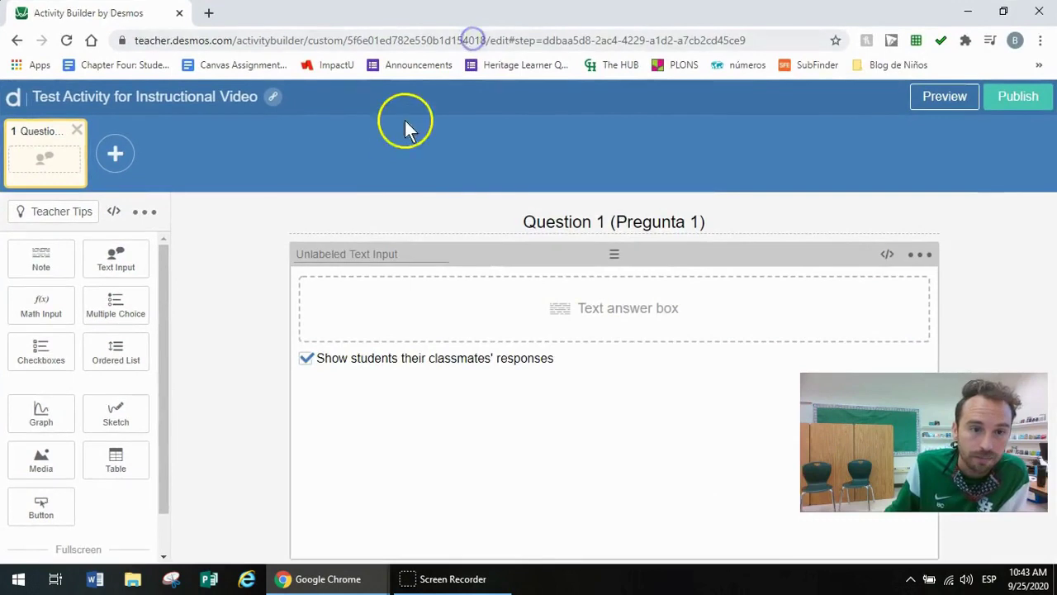
{"action": "left_click", "coordinate": [306, 359]}
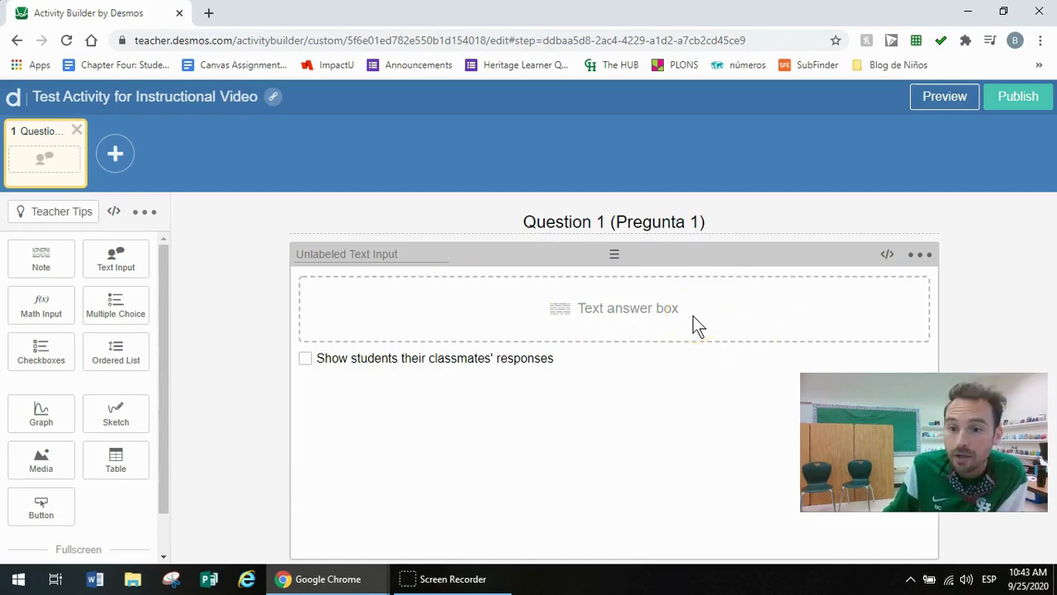
- Duplicate the question screen, titling the copy "Pregunta 2", and make another duplicate from that copy
{"action": "left_click", "coordinate": [143, 213]}
{"action": "left_click", "coordinate": [139, 244]}
{"action": "left_click_drag", "start_coordinate": [617, 220], "coordinate": [471, 212]}
{"action": "key", "text": "BackSpace"}
{"action": "left_click", "coordinate": [661, 220]}
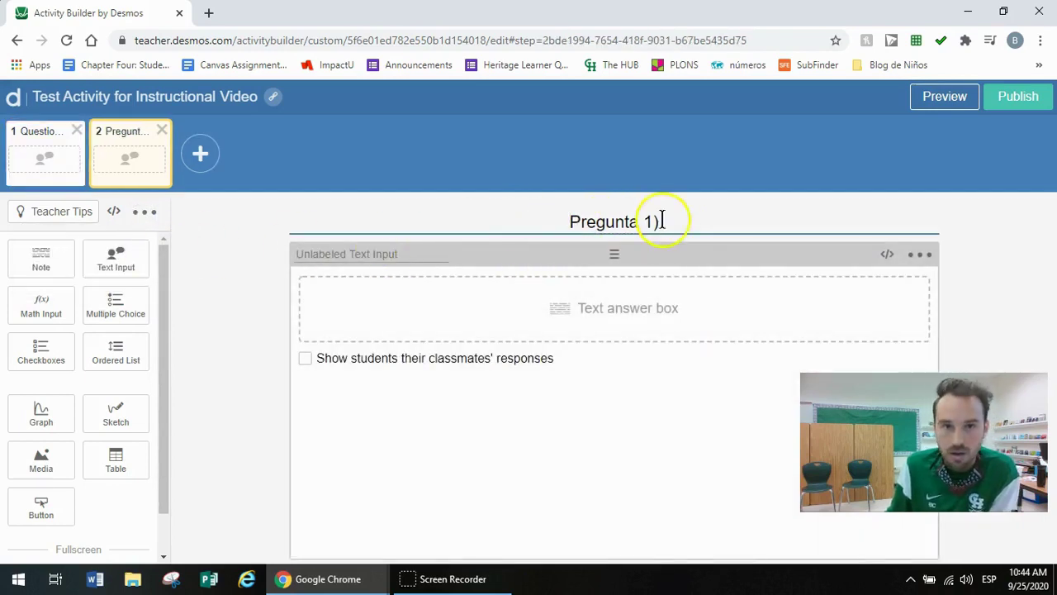
{"action": "key", "text": "BackSpace"}
{"action": "type", "text": "2"}
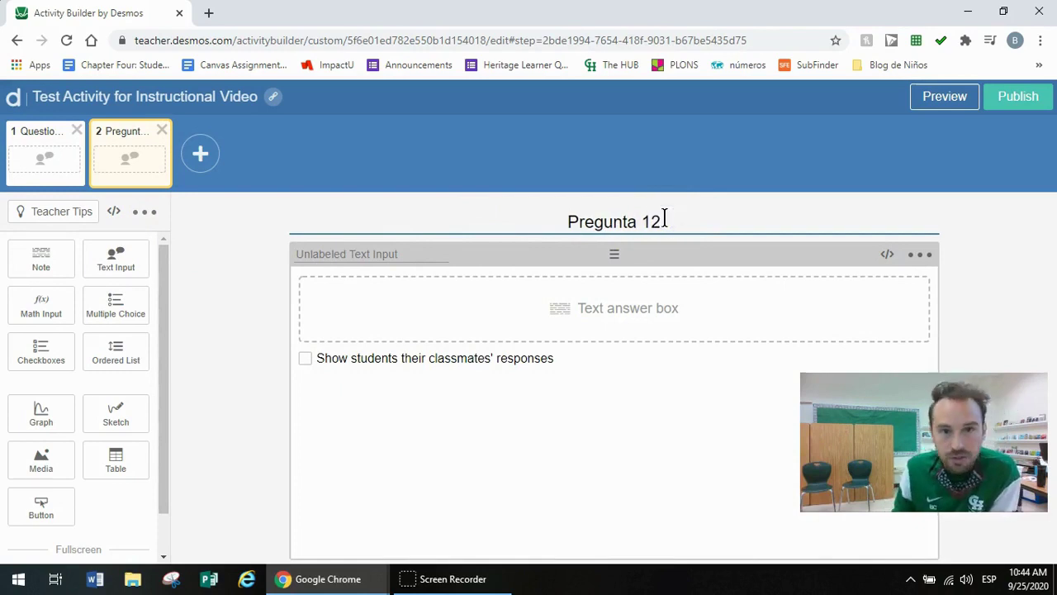
{"action": "key", "text": "BackSpace"}
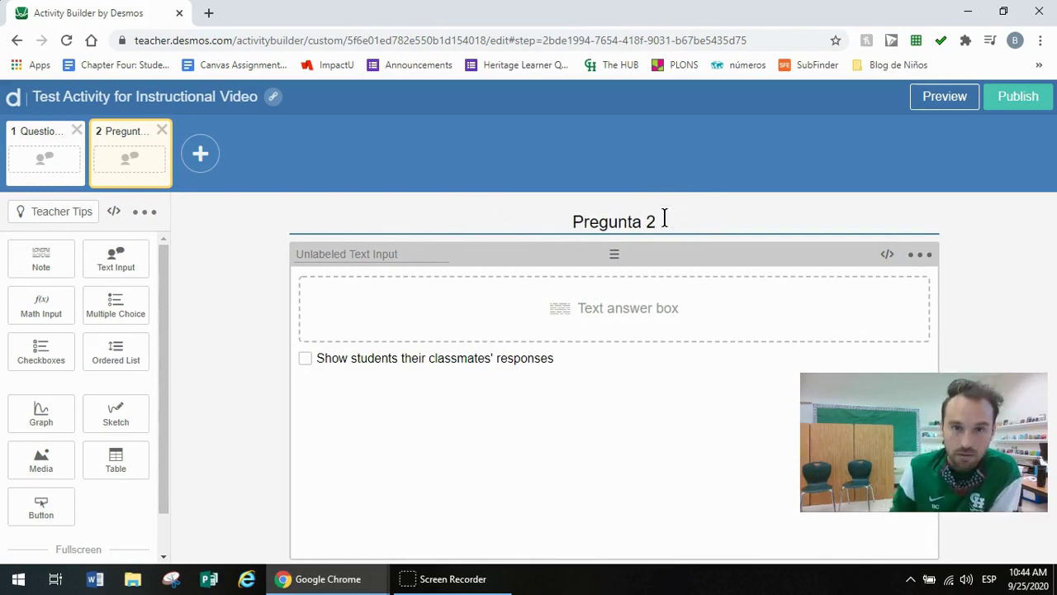
{"action": "left_click", "coordinate": [149, 213]}
{"action": "left_click", "coordinate": [140, 242]}
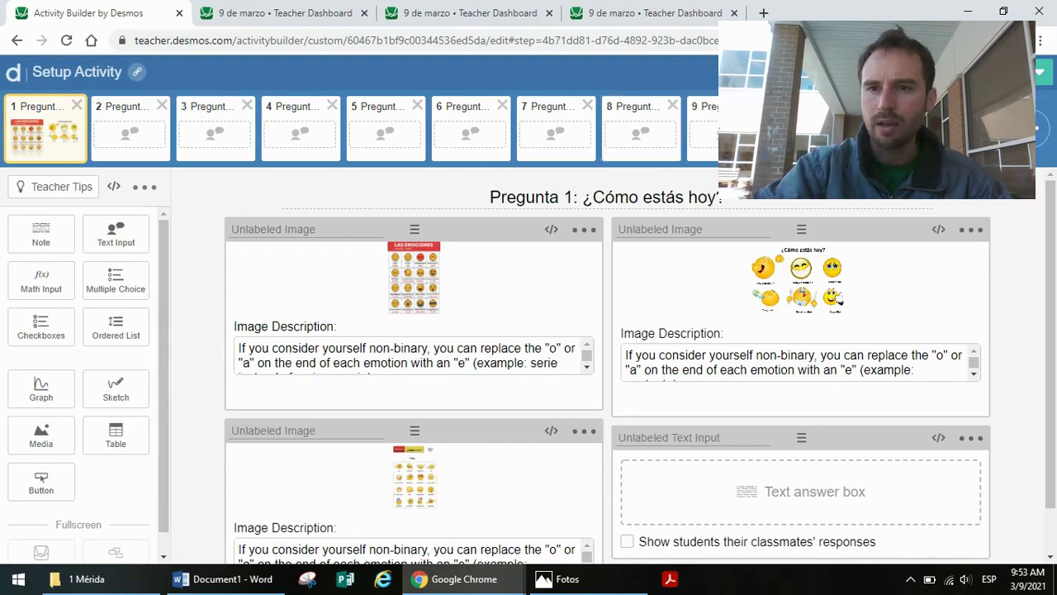
- Browse the question screens of the Setup Activity, including Pregunta 13 and Pregunta 10, and return to the first screen
{"action": "scroll", "coordinate": [363, 128], "scroll_direction": "right", "scroll_amount": 5}
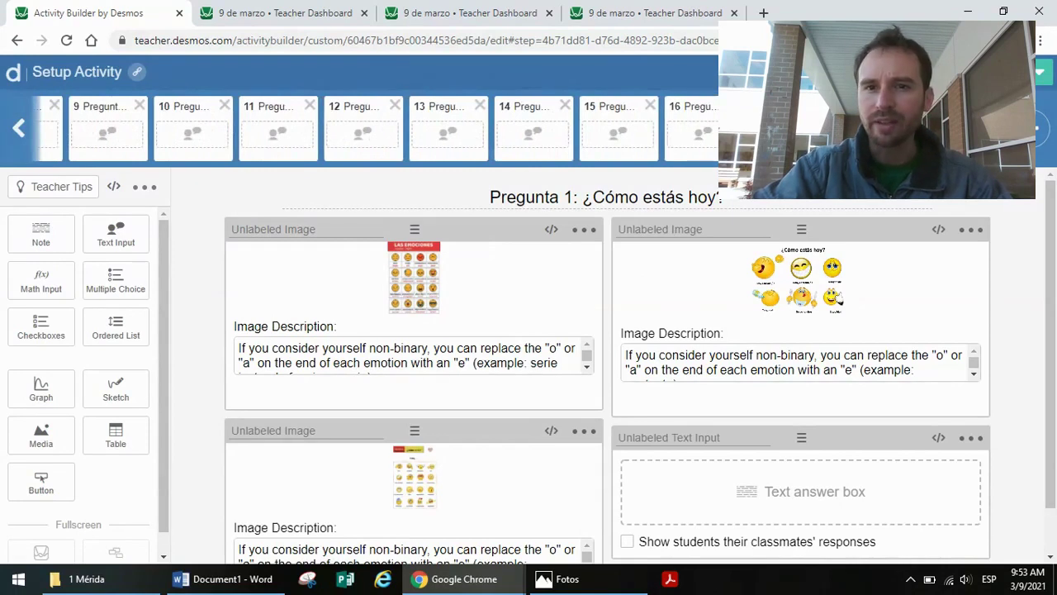
{"action": "left_click", "coordinate": [461, 141]}
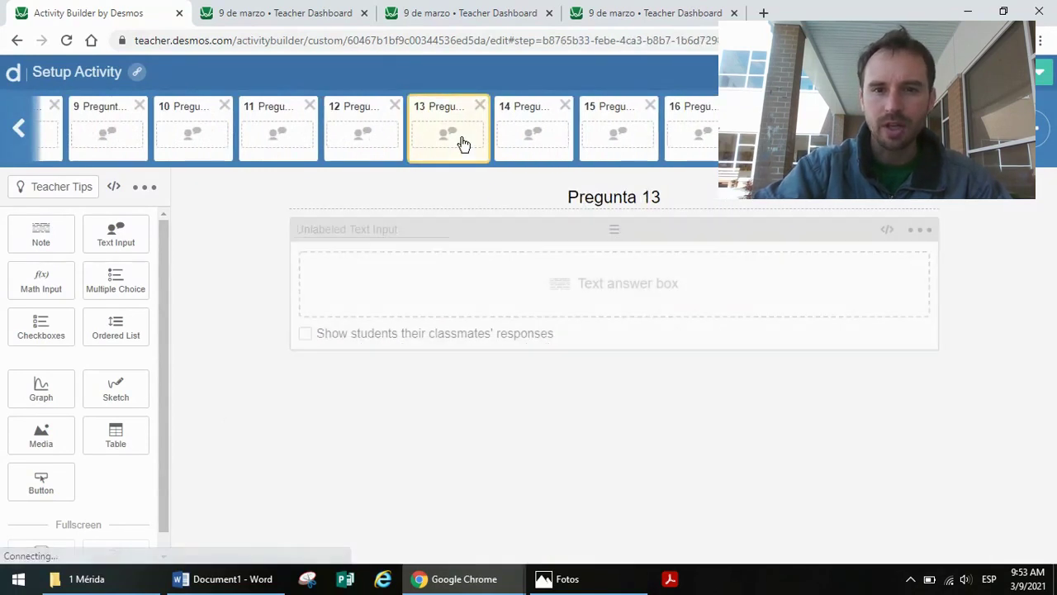
{"action": "left_click", "coordinate": [513, 142]}
{"action": "left_click", "coordinate": [172, 136]}
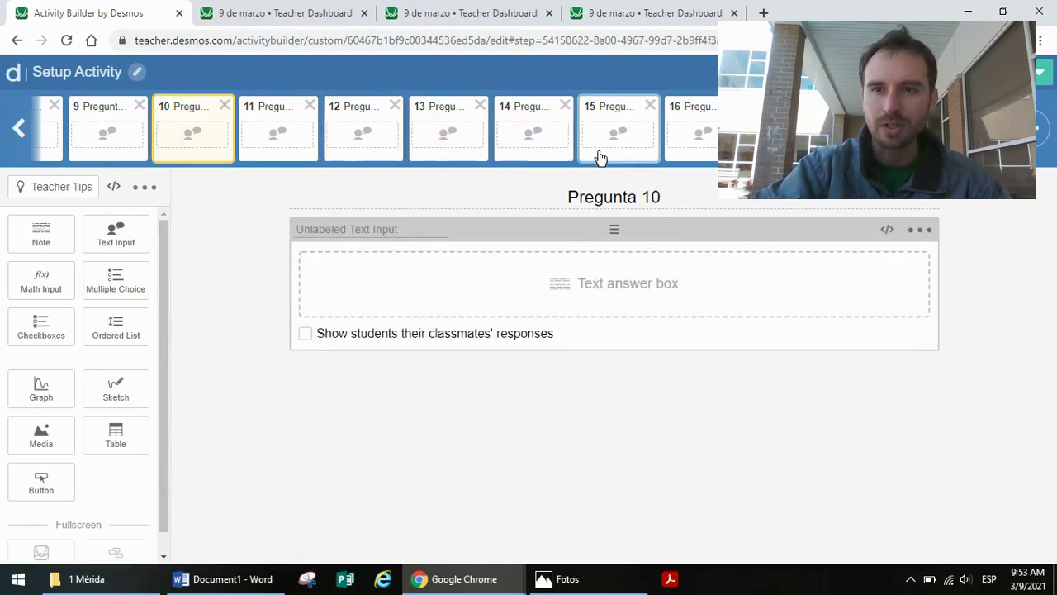
{"action": "left_click", "coordinate": [18, 132]}
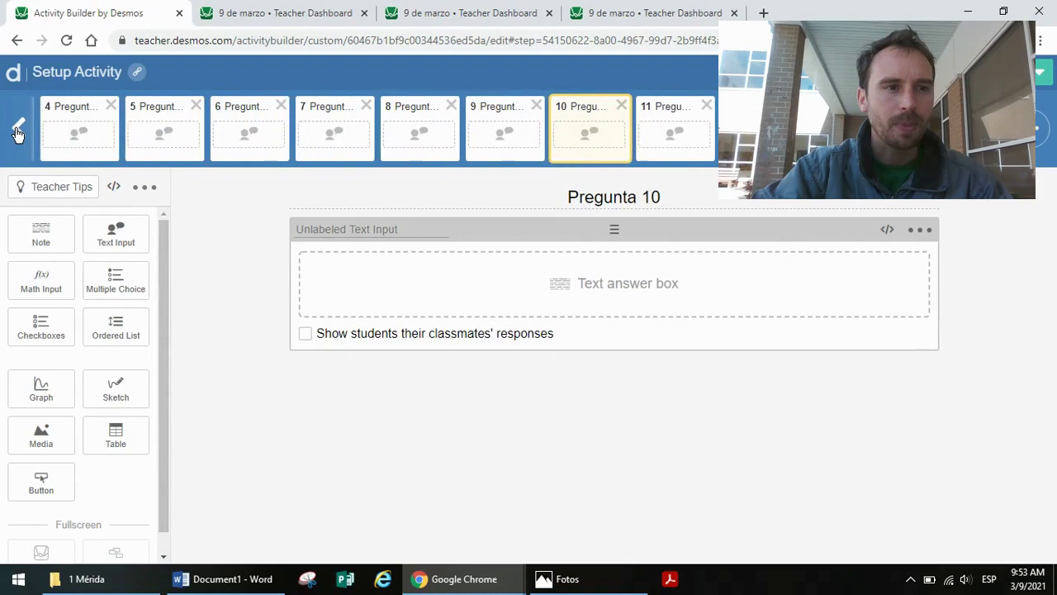
{"action": "left_click", "coordinate": [33, 139]}
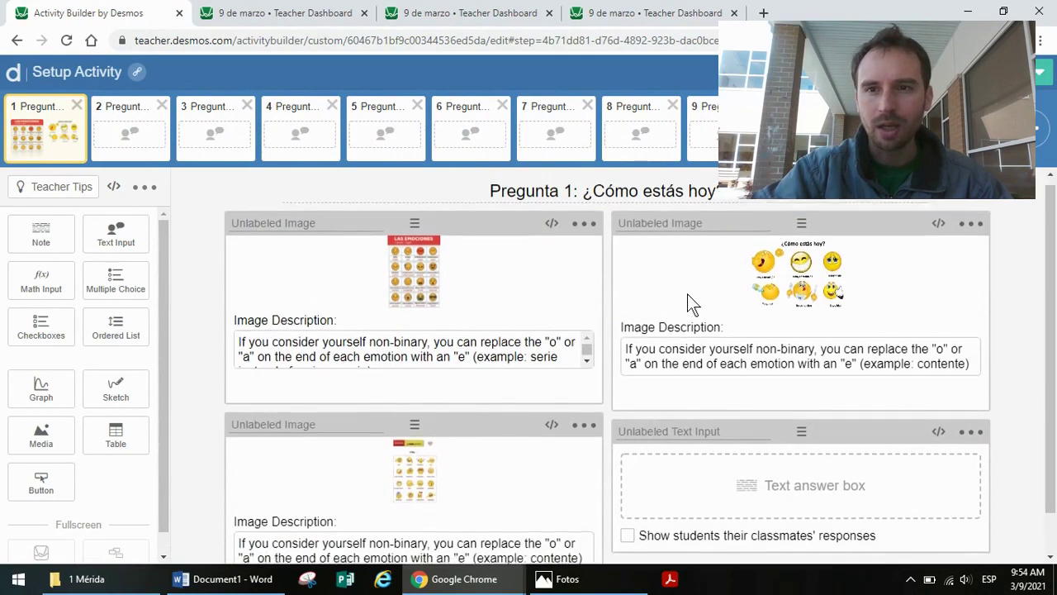
- Preview the "Pregunta 1: ¿Cómo estás hoy?" screen as a student, examine its emotion charts and answer box, and close the preview
{"action": "left_click", "coordinate": [983, 72]}
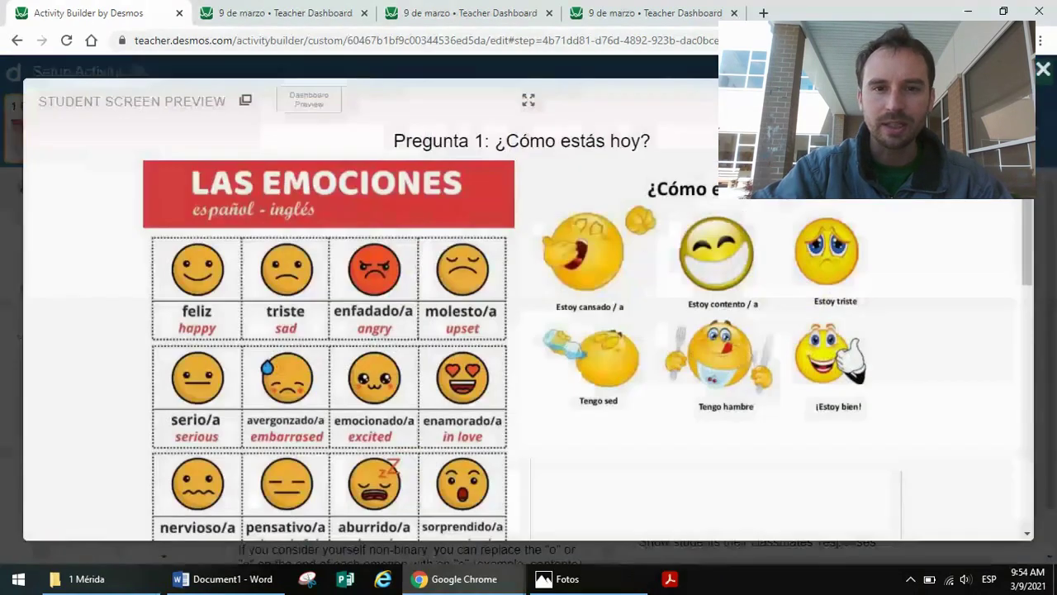
{"action": "scroll", "coordinate": [339, 270], "scroll_direction": "down", "scroll_amount": 2}
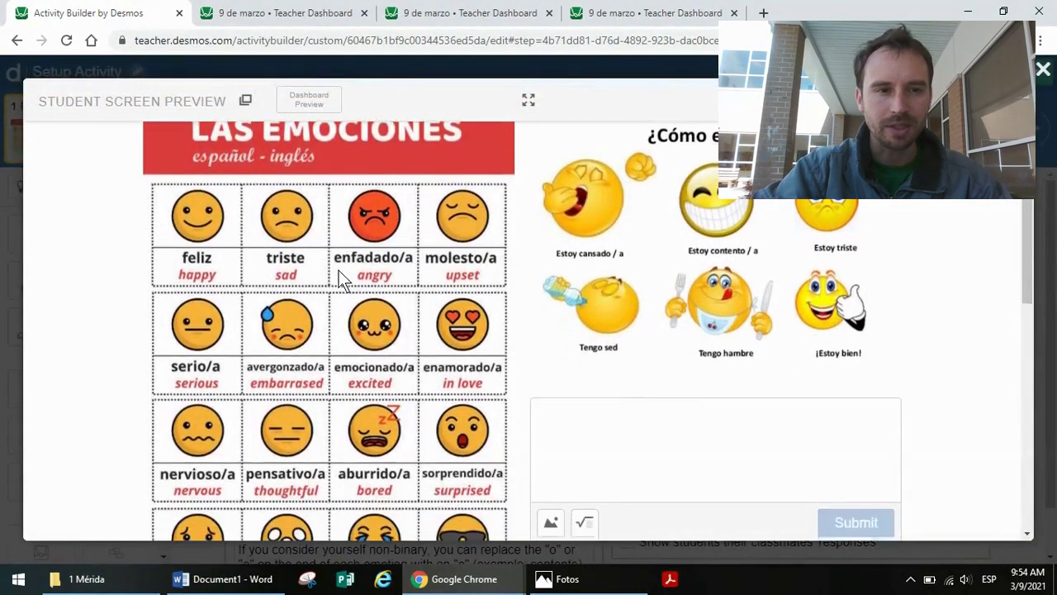
{"action": "scroll", "coordinate": [339, 270], "scroll_direction": "up", "scroll_amount": 1}
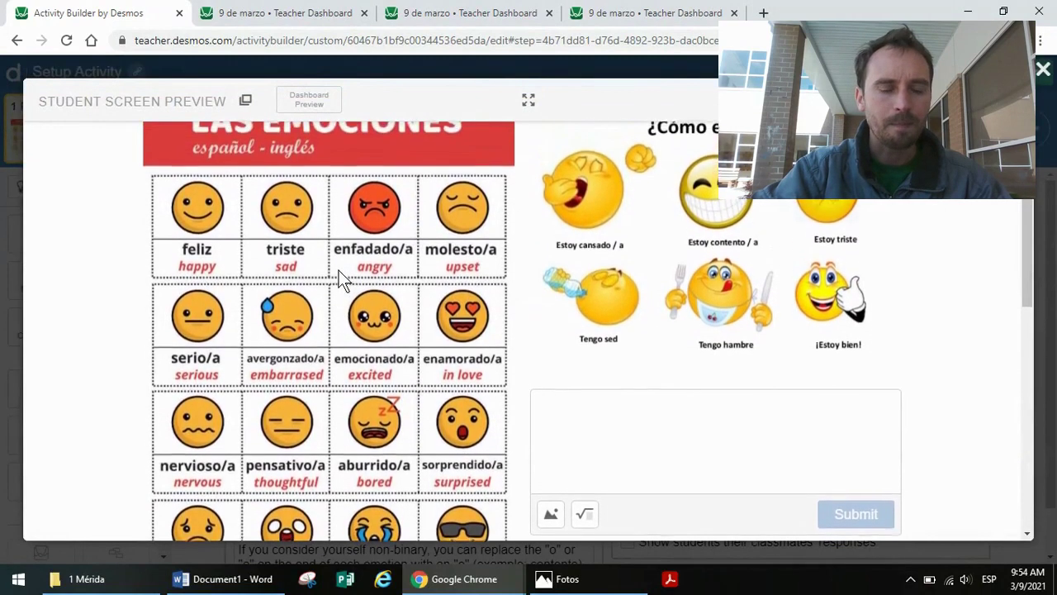
{"action": "scroll", "coordinate": [339, 270], "scroll_direction": "down", "scroll_amount": 1}
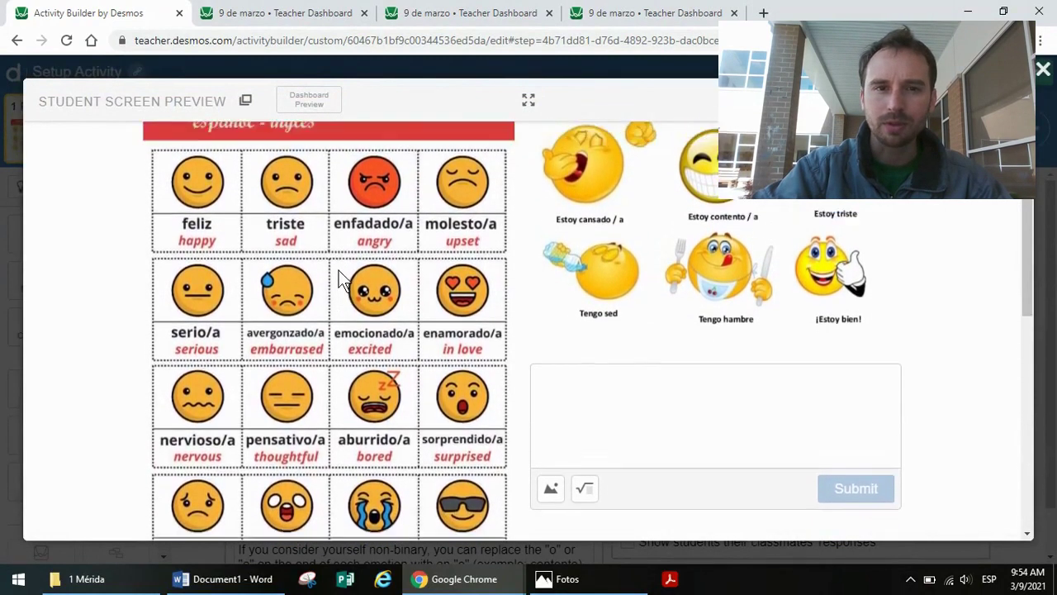
{"action": "scroll", "coordinate": [339, 270], "scroll_direction": "up", "scroll_amount": 2}
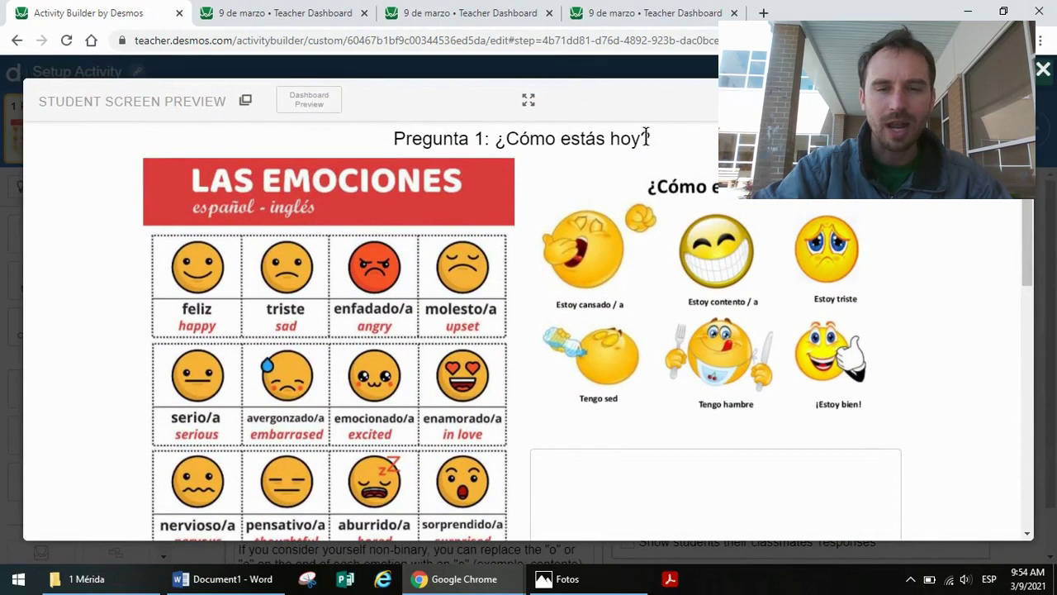
{"action": "scroll", "coordinate": [663, 149], "scroll_direction": "down", "scroll_amount": 6}
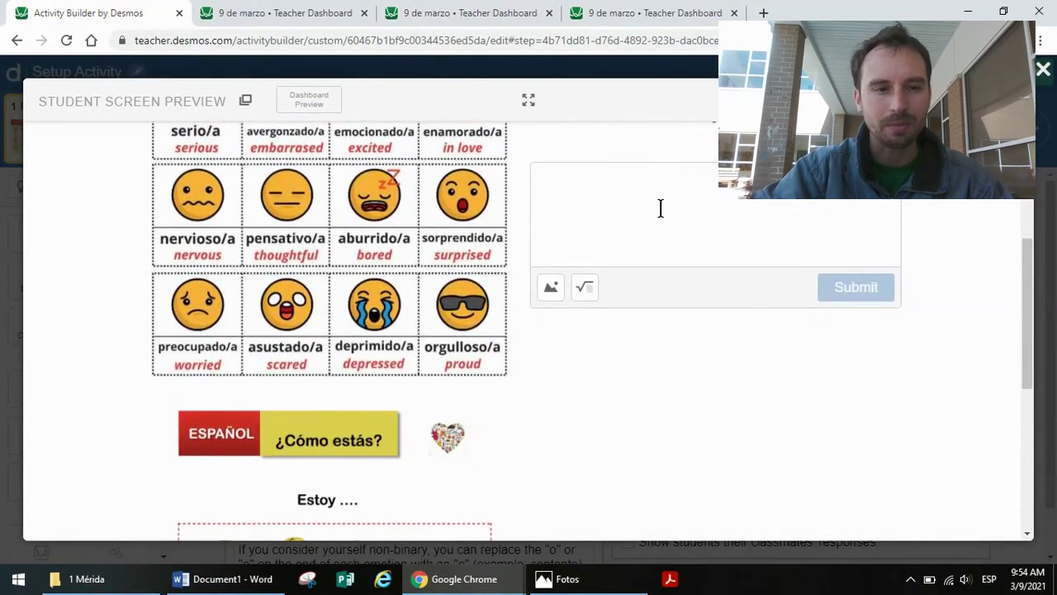
{"action": "scroll", "coordinate": [661, 208], "scroll_direction": "up", "scroll_amount": 6}
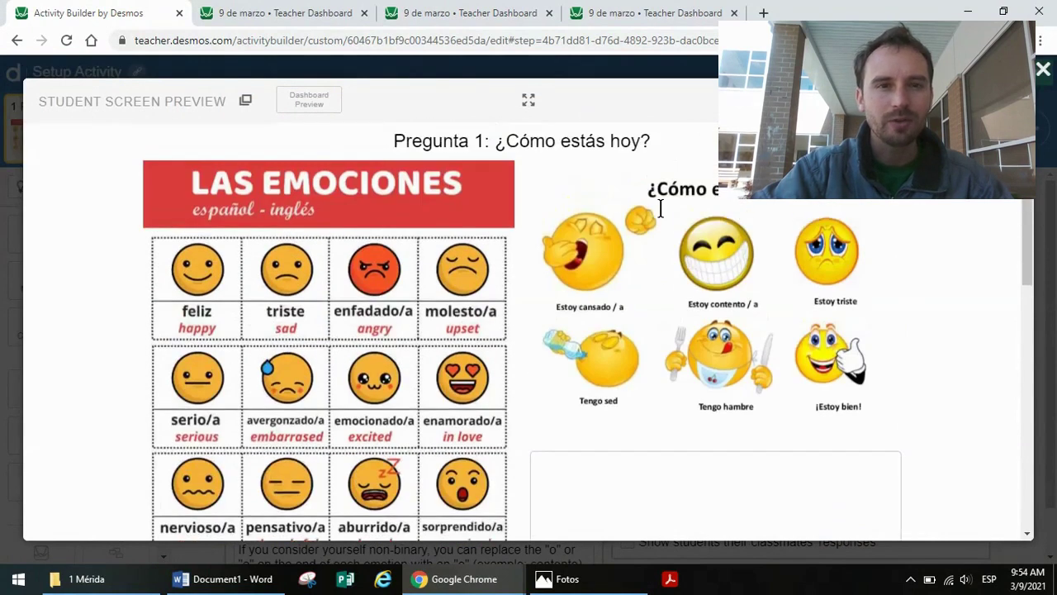
{"action": "left_click", "coordinate": [1043, 70]}
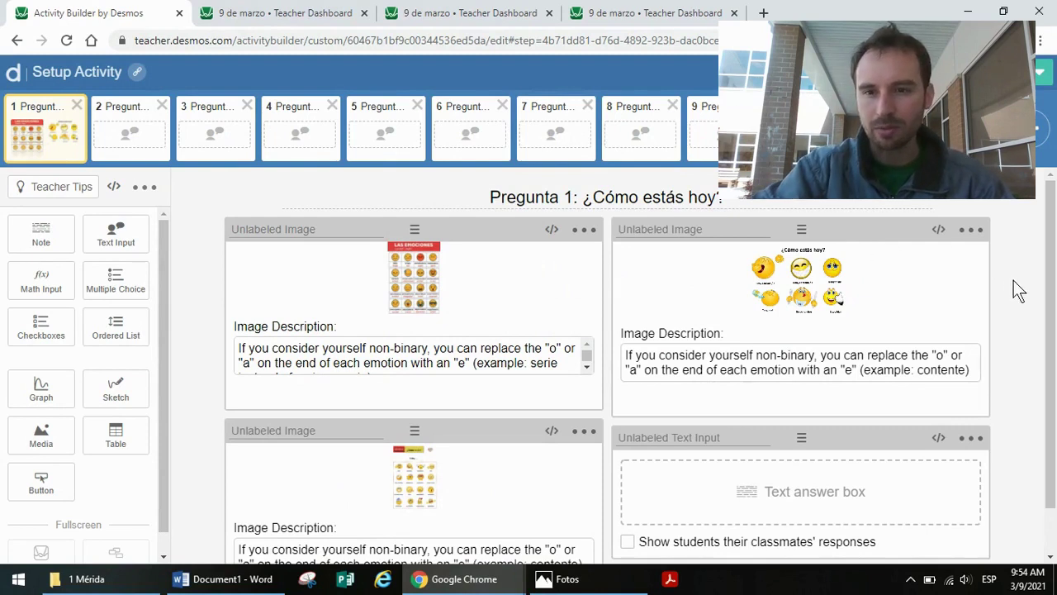
- View the Pregunta 6 screen and publish the Setup Activity
{"action": "scroll", "coordinate": [1014, 280], "scroll_direction": "down", "scroll_amount": 1}
{"action": "scroll", "coordinate": [1013, 280], "scroll_direction": "up", "scroll_amount": 1}
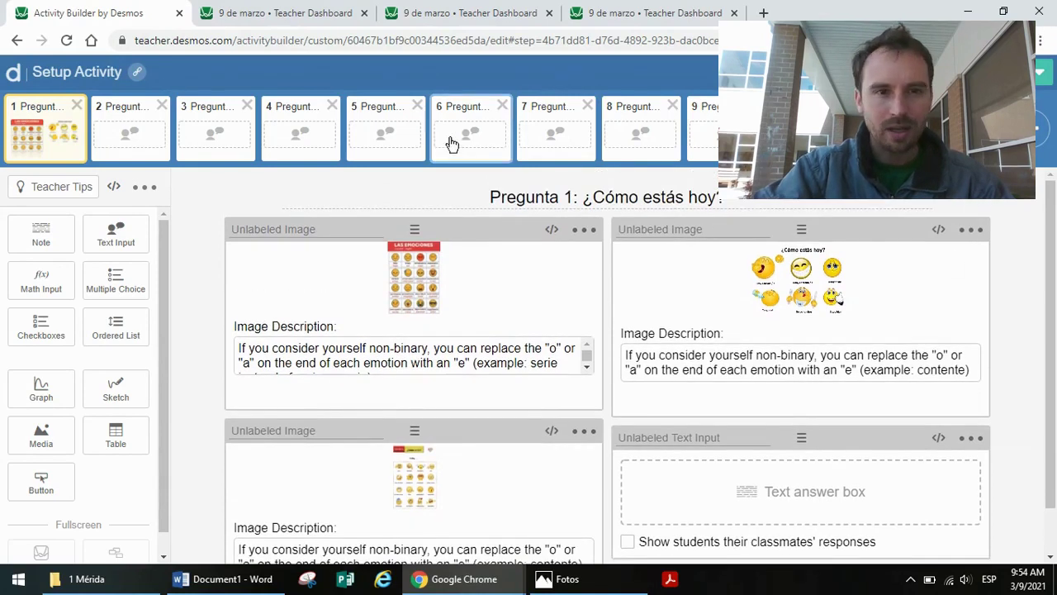
{"action": "left_click", "coordinate": [484, 143]}
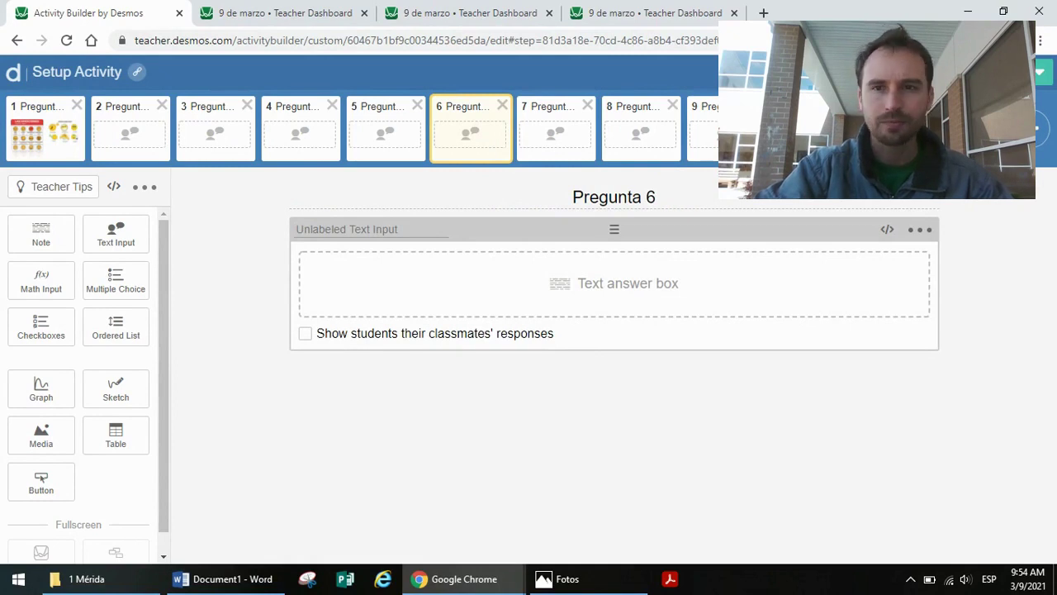
{"action": "left_click", "coordinate": [1015, 72]}
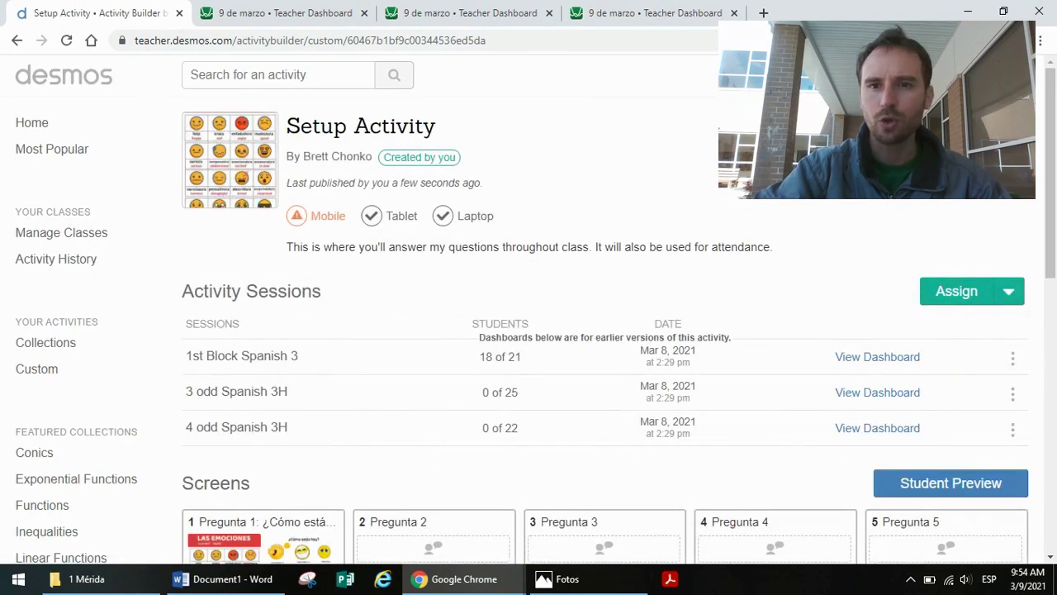
- Check which classes the Setup Activity can be assigned to, and leave without assigning it
{"action": "left_click", "coordinate": [963, 294]}
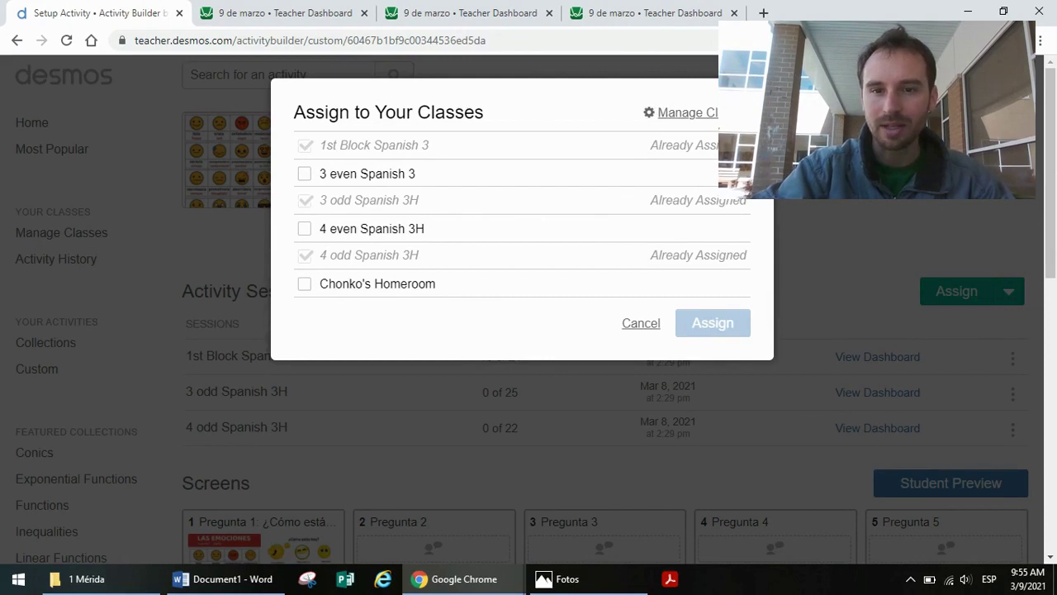
{"action": "key", "text": "Escape"}
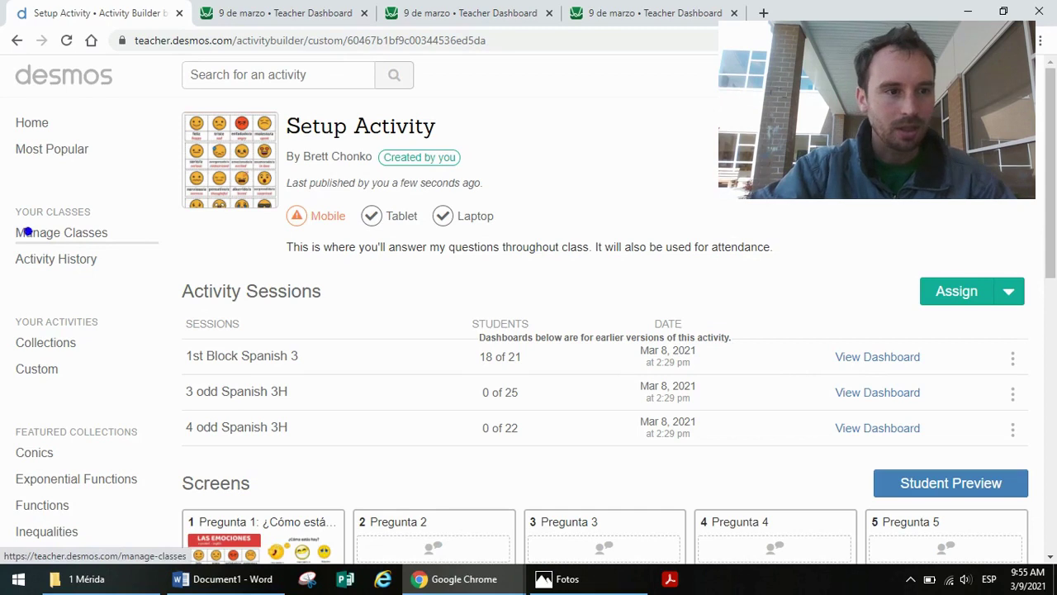
- Go to class management and add a new class named "Sample Class"
{"action": "left_click_drag", "start_coordinate": [2, 217], "coordinate": [138, 245]}
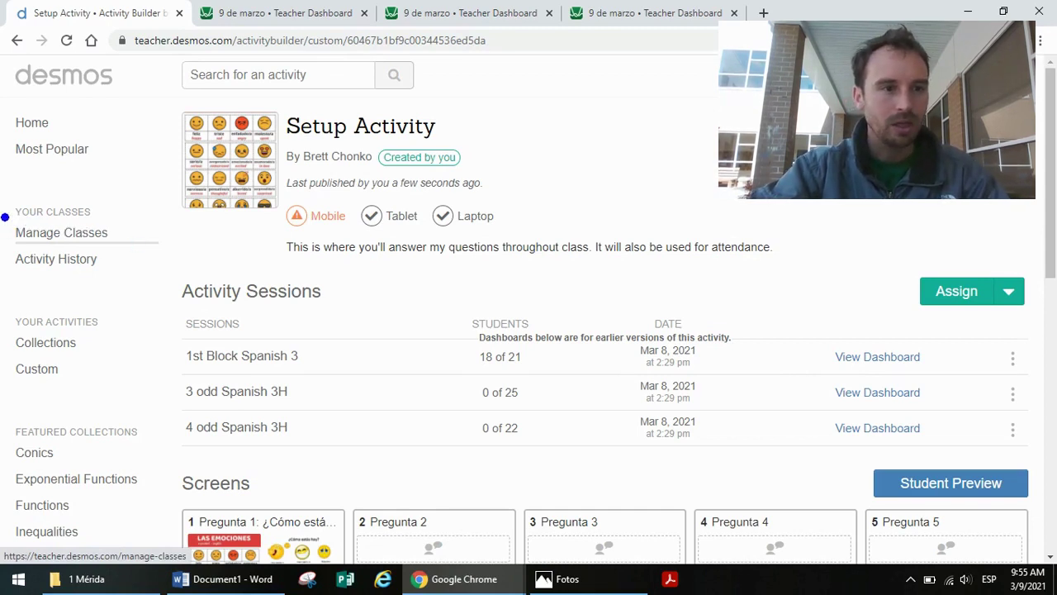
{"action": "left_click_drag", "start_coordinate": [5, 216], "coordinate": [140, 245]}
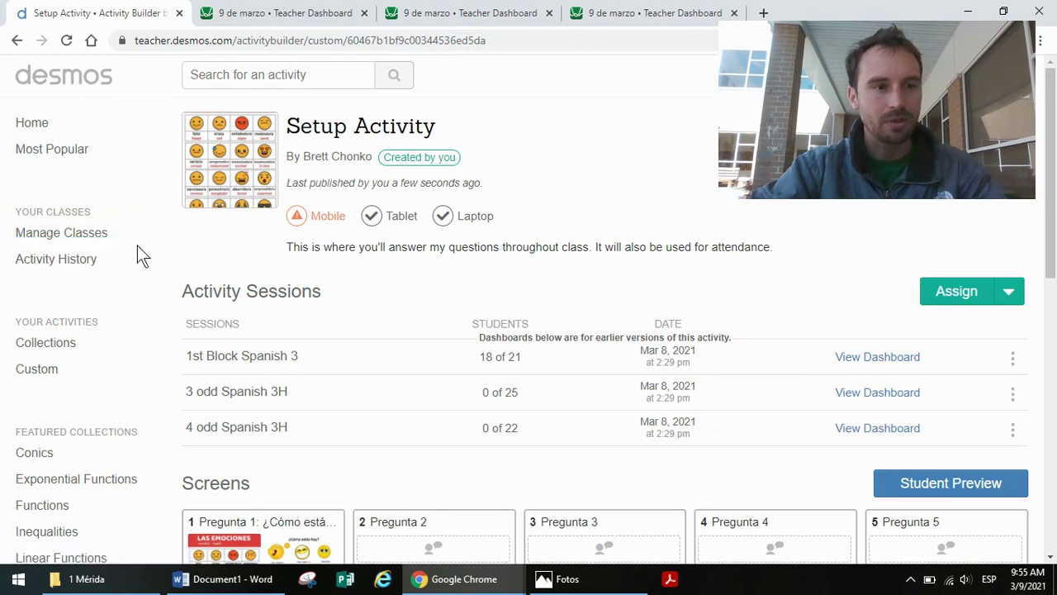
{"action": "left_click", "coordinate": [91, 239]}
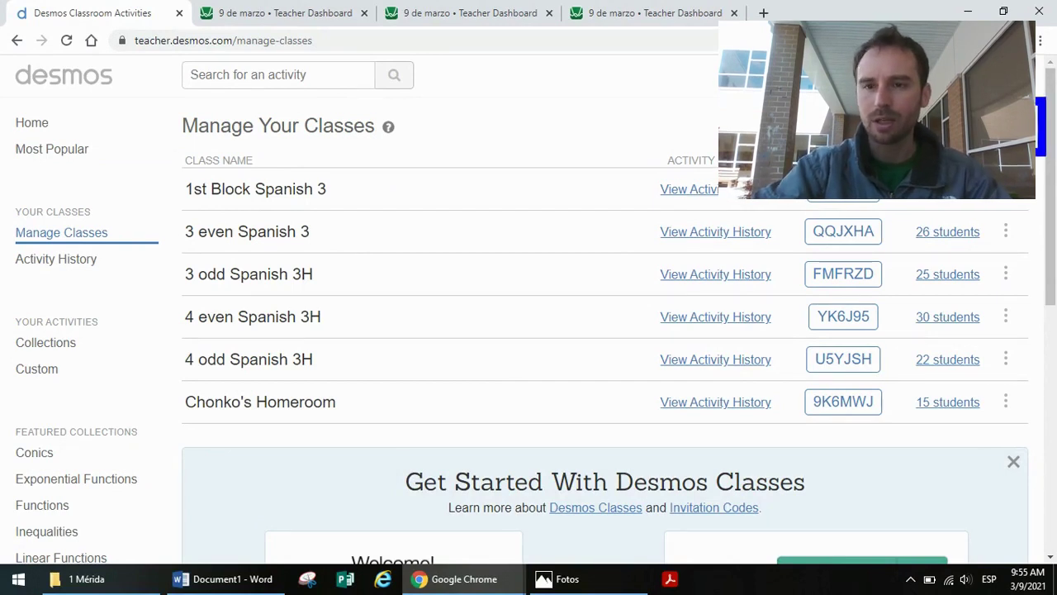
{"action": "left_click", "coordinate": [966, 126]}
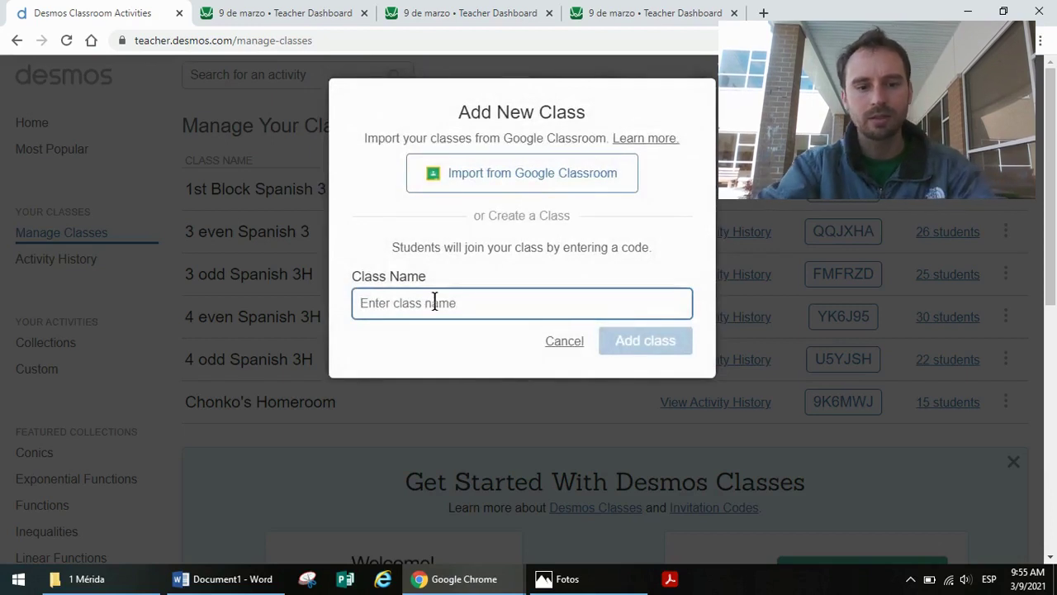
{"action": "type", "text": "Sample Class"}
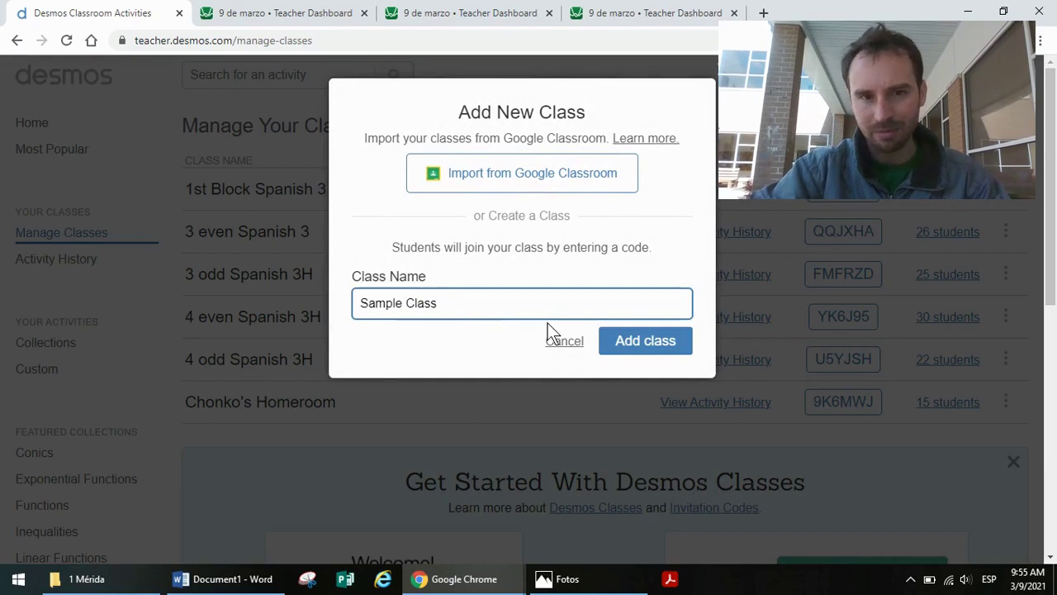
{"action": "left_click", "coordinate": [643, 345]}
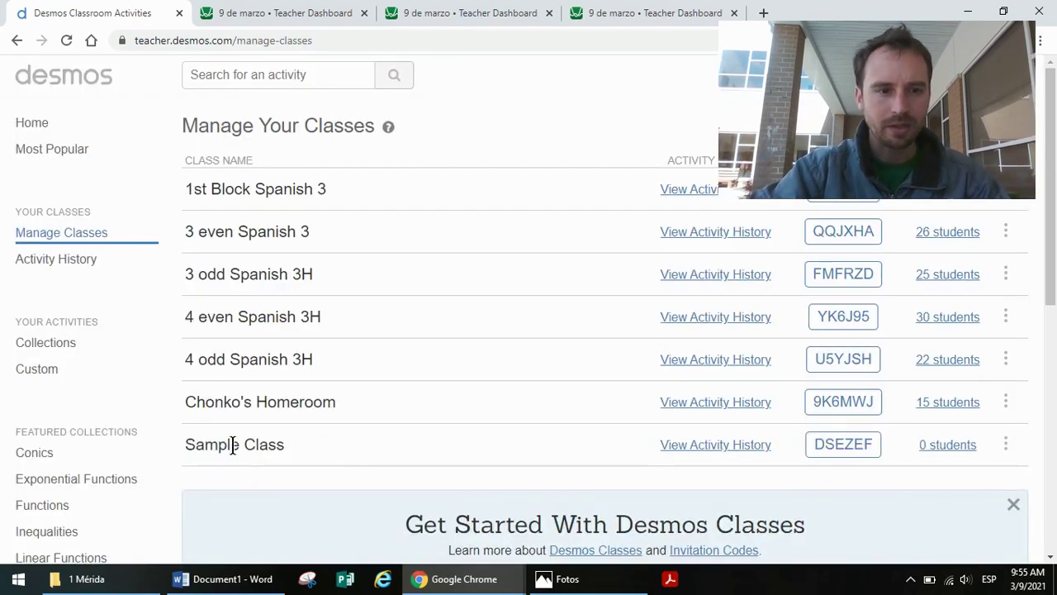
{"action": "triple_click", "coordinate": [233, 446]}
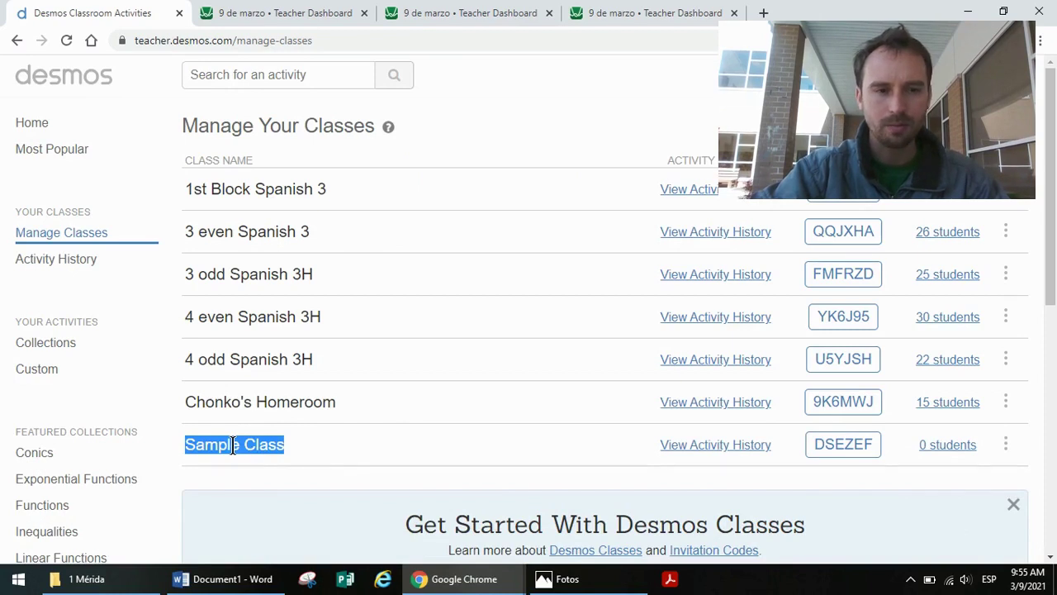
{"action": "left_click", "coordinate": [242, 445]}
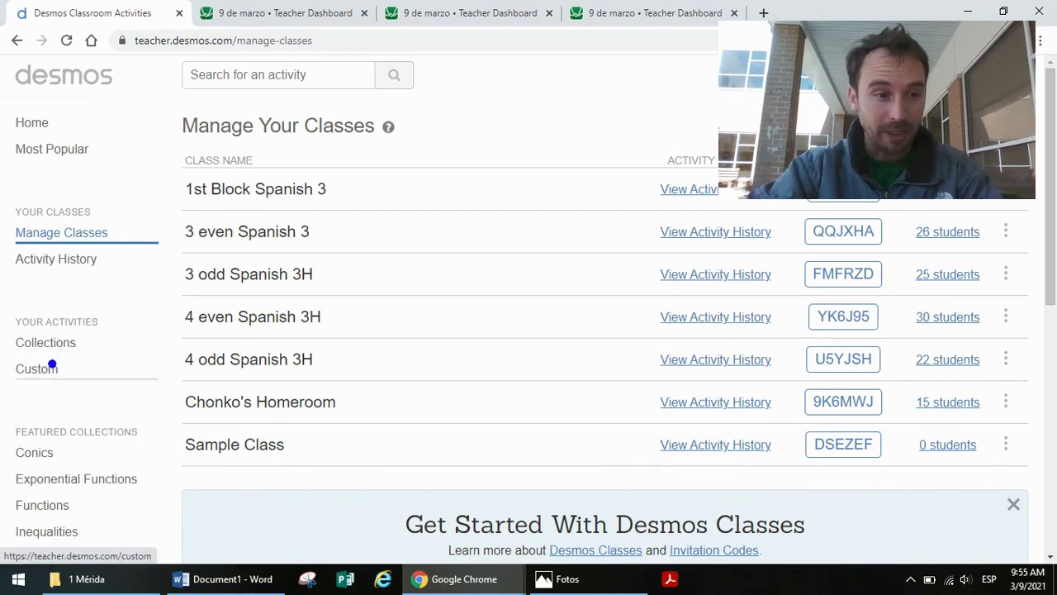
{"action": "left_click_drag", "start_coordinate": [7, 354], "coordinate": [87, 378]}
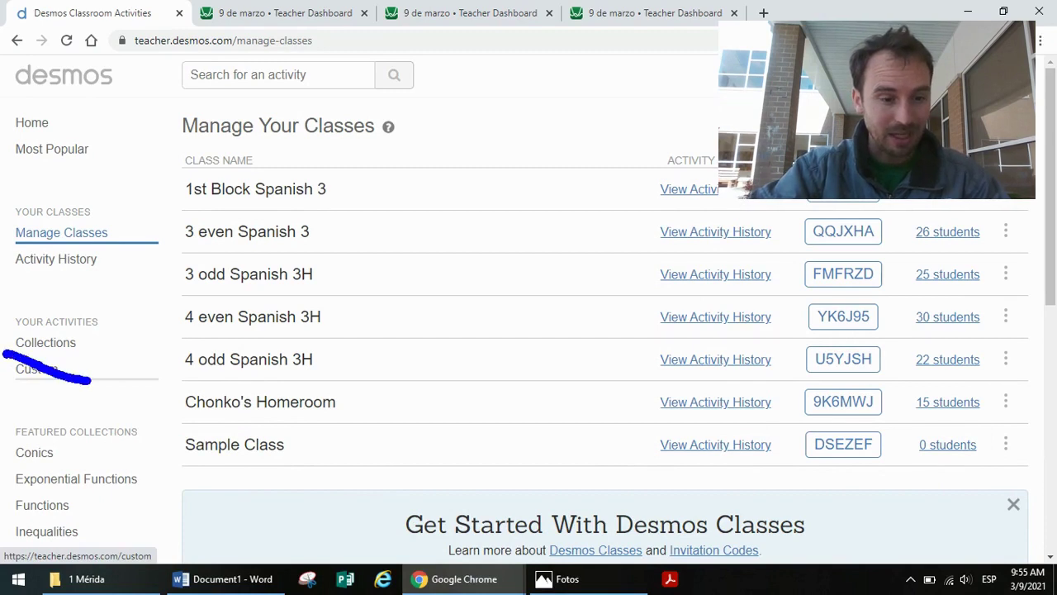
{"action": "mouse_move", "coordinate": [7, 355]}
{"action": "left_mouse_down"}
{"action": "mouse_move", "coordinate": [94, 378]}
{"action": "mouse_move", "coordinate": [80, 388]}
{"action": "left_mouse_up"}
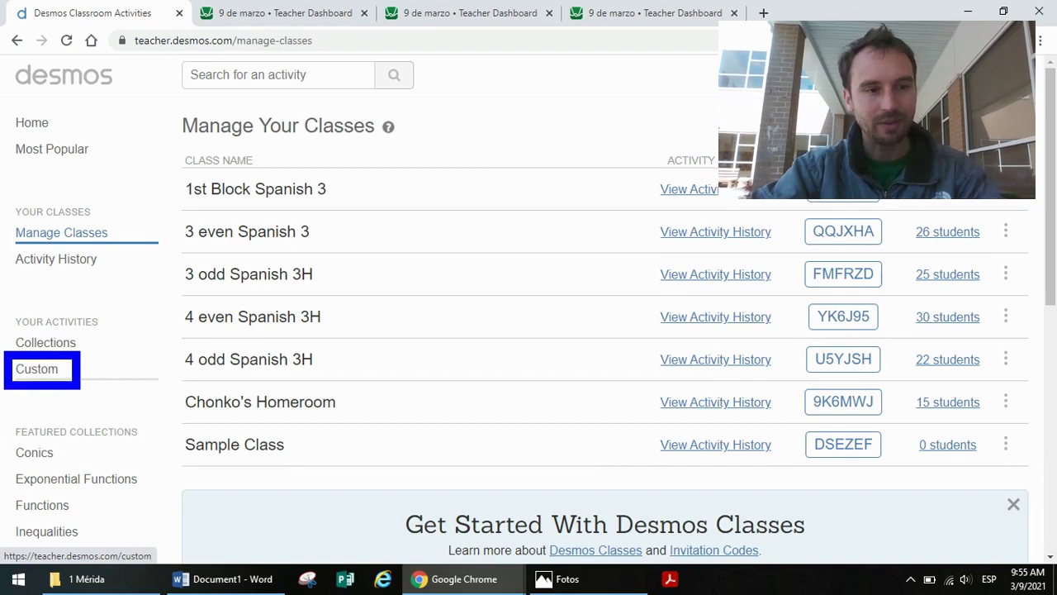
- Open the Setup Activity from the custom activities and assign it to Sample Class
{"action": "left_click", "coordinate": [39, 373]}
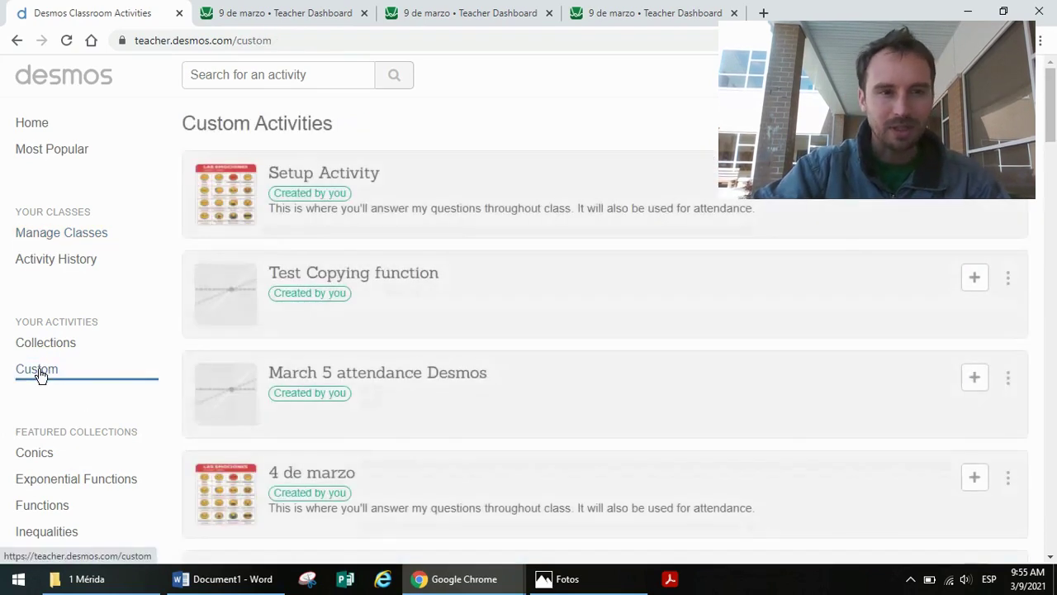
{"action": "left_click", "coordinate": [429, 183]}
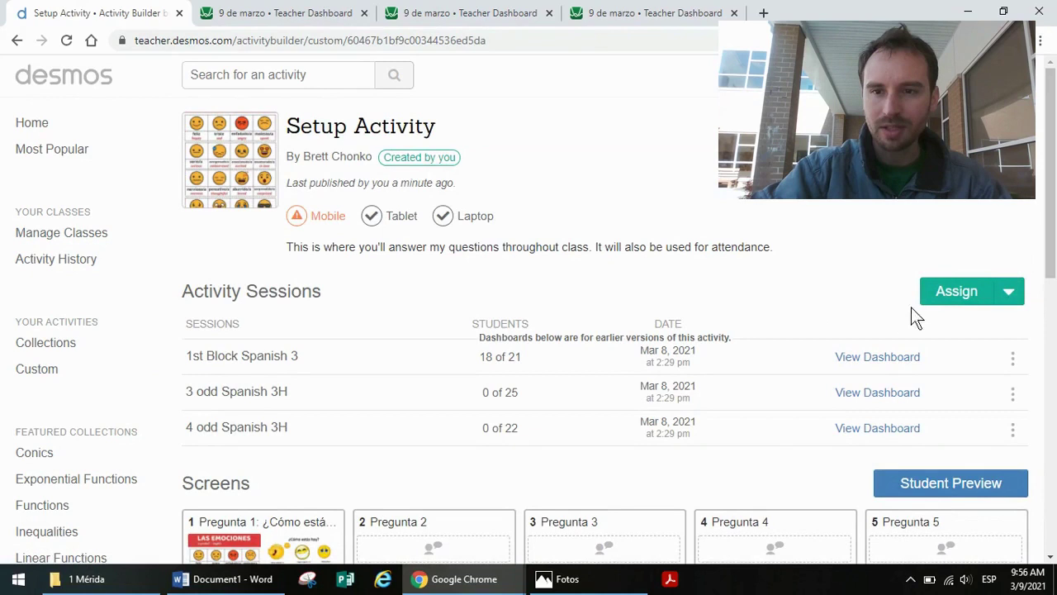
{"action": "left_click", "coordinate": [954, 297]}
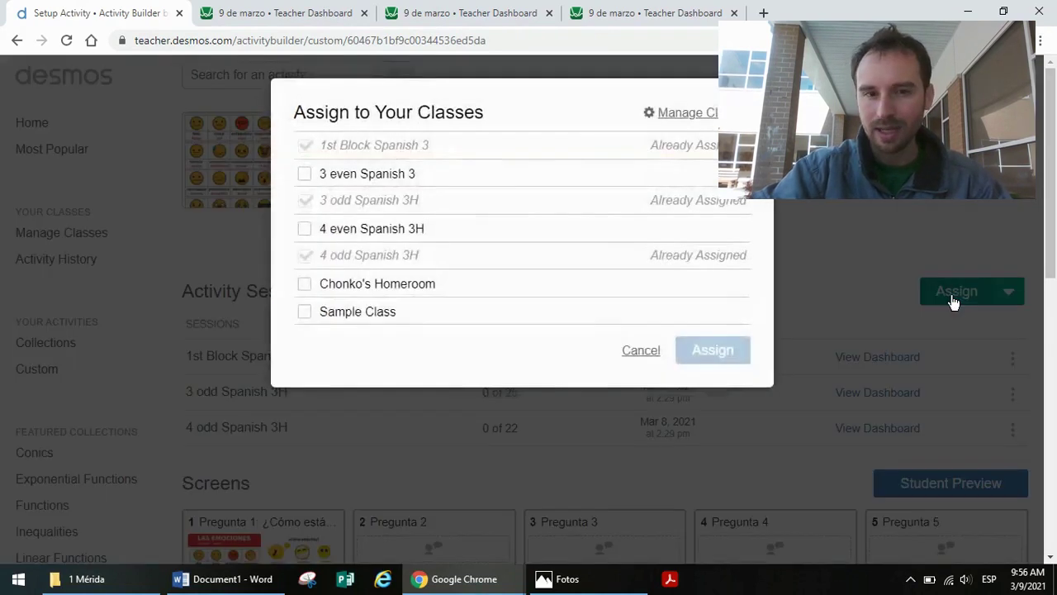
{"action": "left_click", "coordinate": [305, 312]}
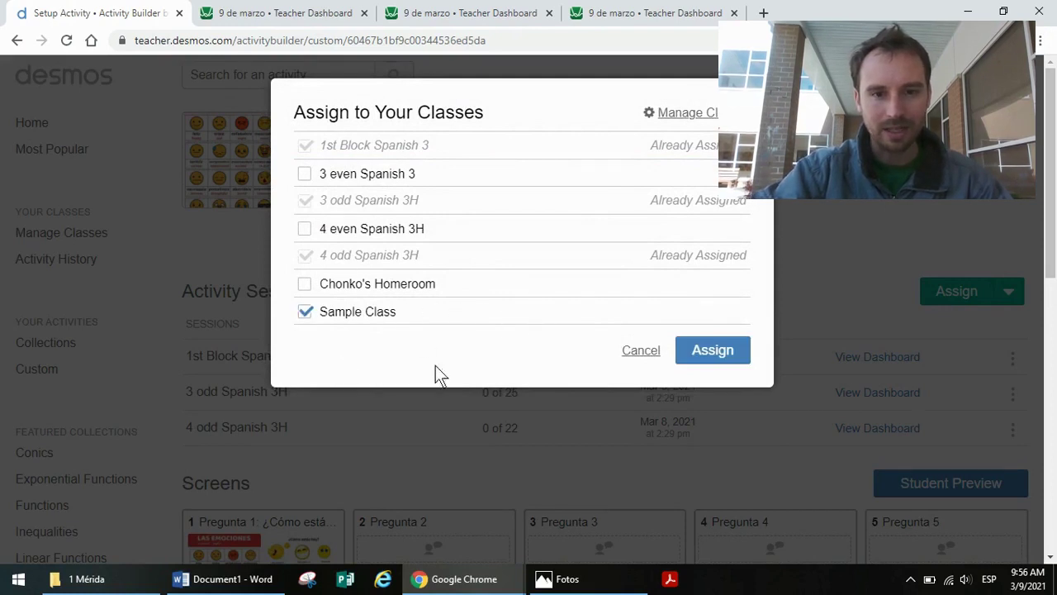
{"action": "left_click", "coordinate": [710, 350]}
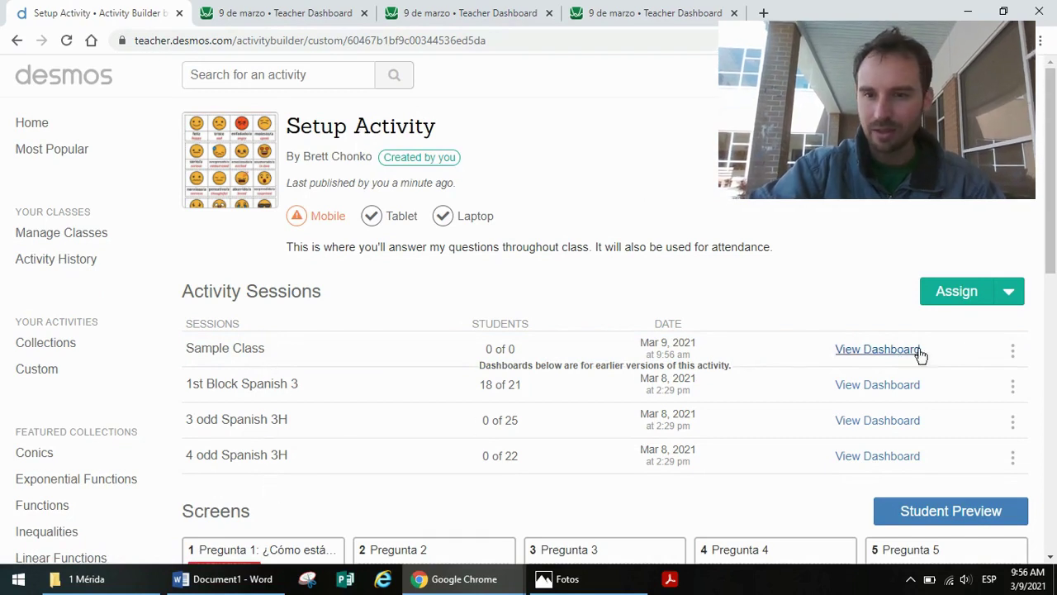
- Examine the student link and unassign options of the Setup Activity's Sample Class session, and leave without choosing one
{"action": "left_click", "coordinate": [1013, 352]}
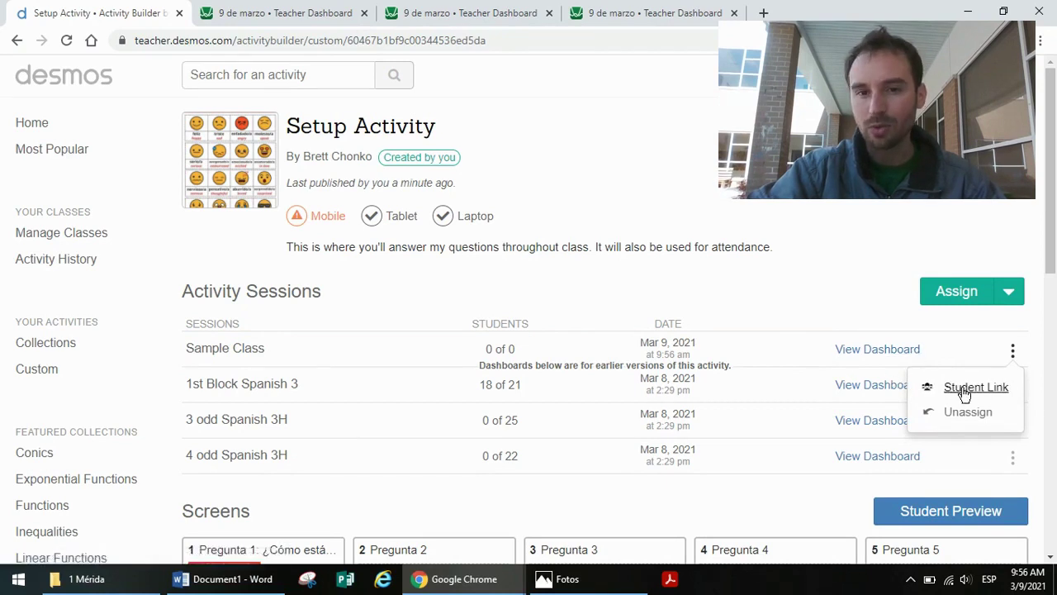
{"action": "triple_click", "coordinate": [308, 126]}
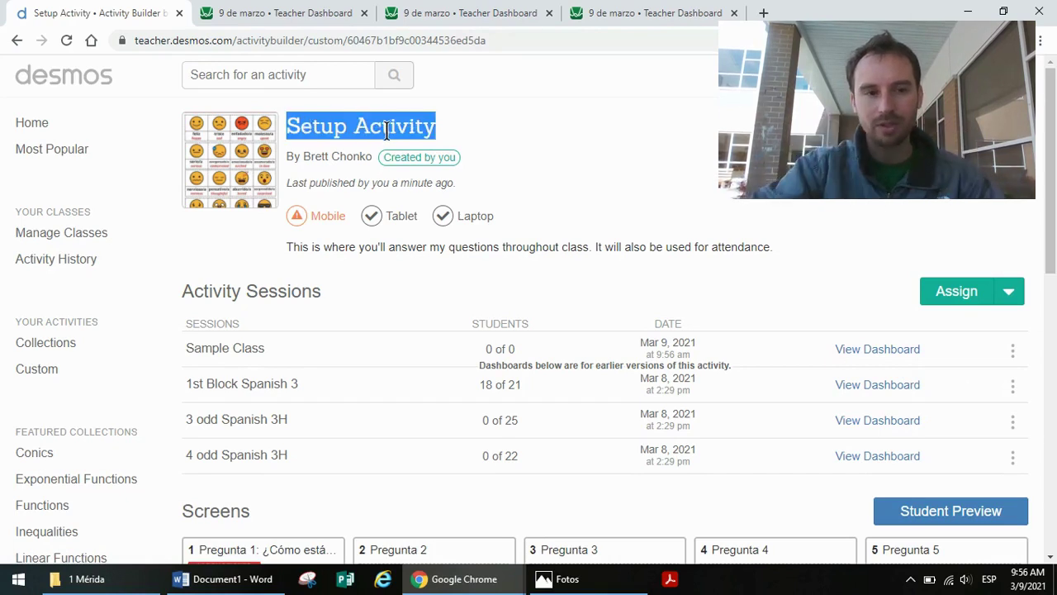
{"action": "left_click", "coordinate": [1012, 352]}
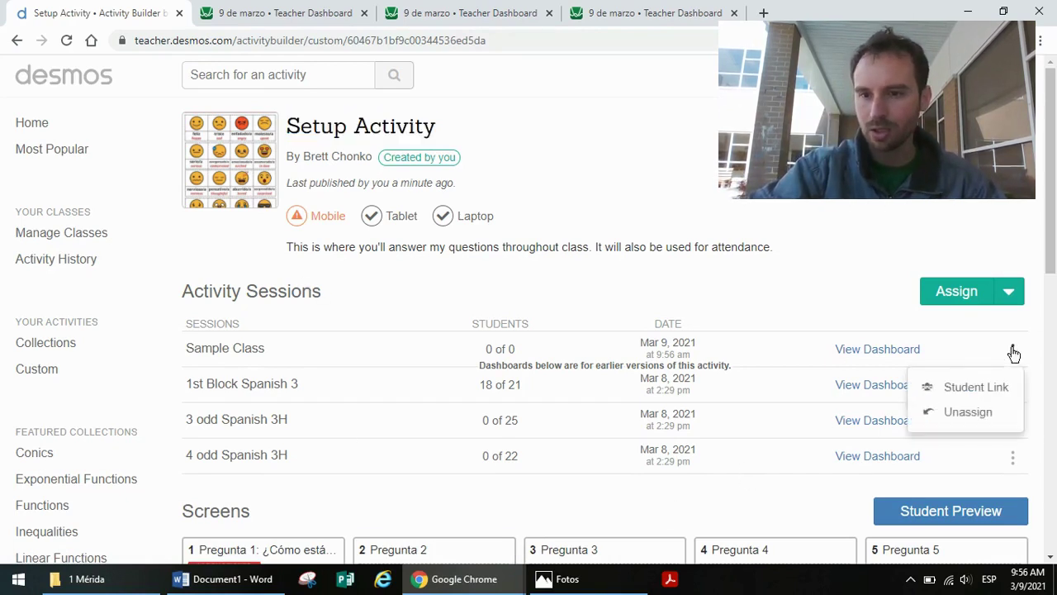
{"action": "left_click", "coordinate": [860, 269]}
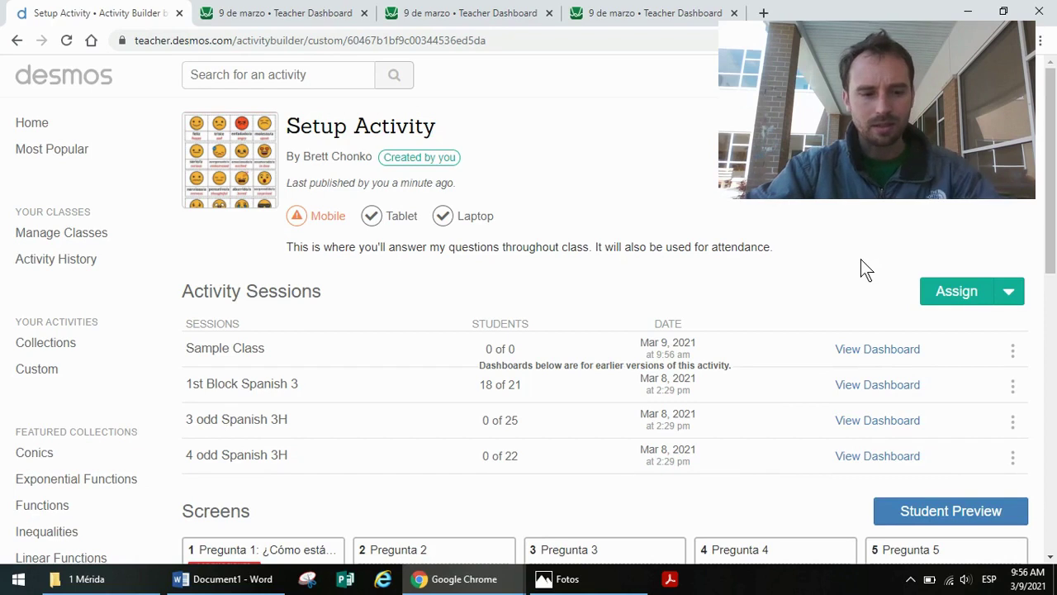
{"action": "key", "text": "alt+Tab"}
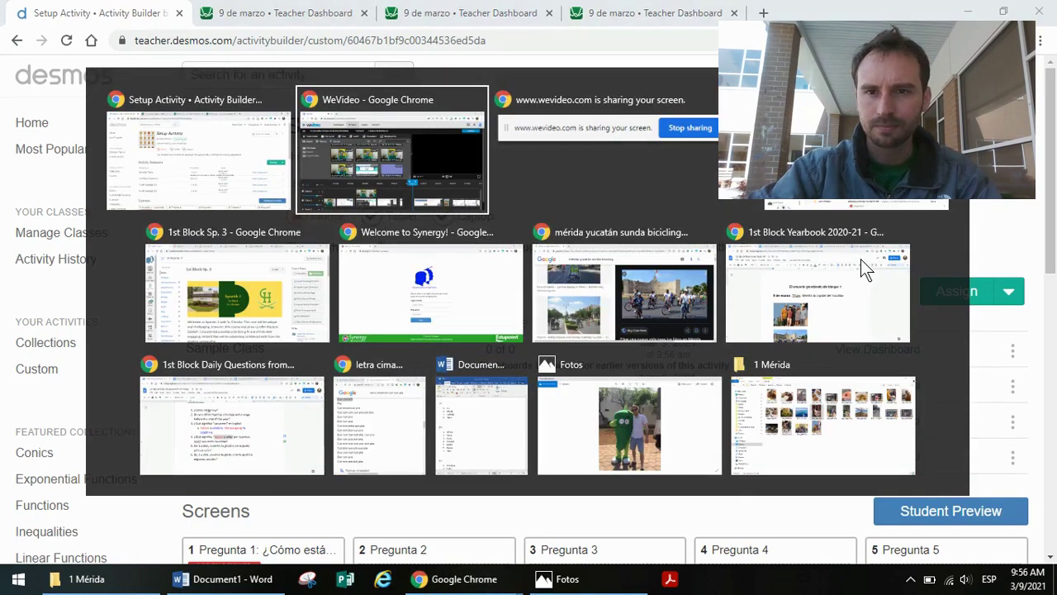
{"action": "key", "text": "alt+Tab"}
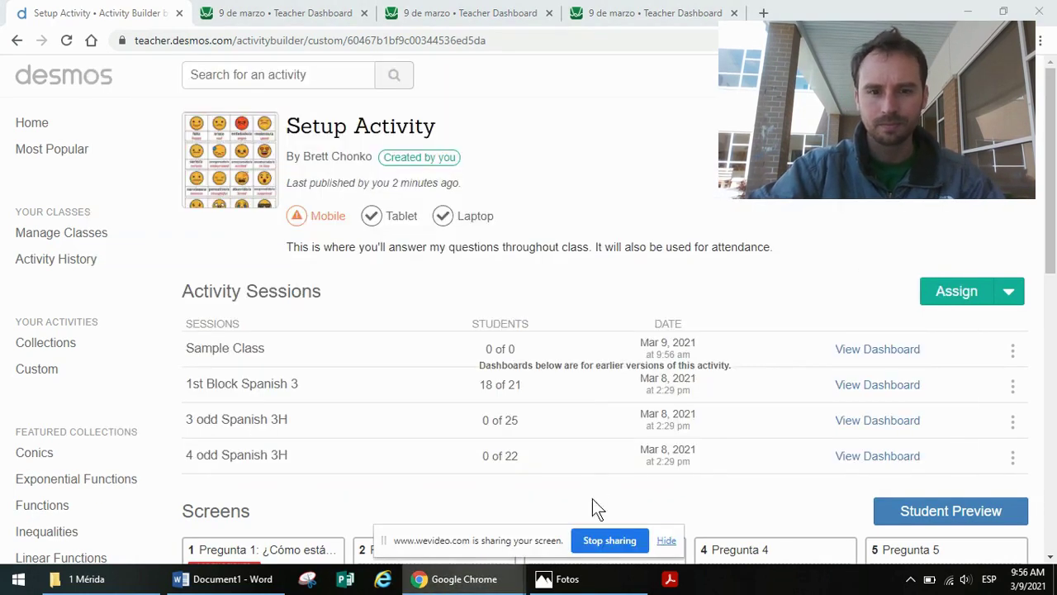
{"action": "left_click", "coordinate": [606, 541]}
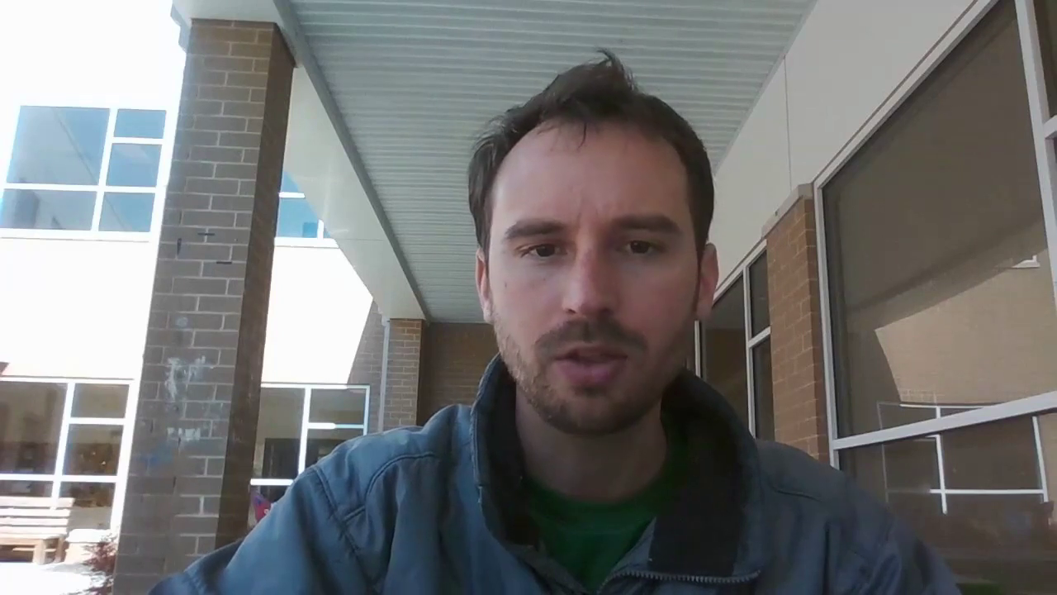